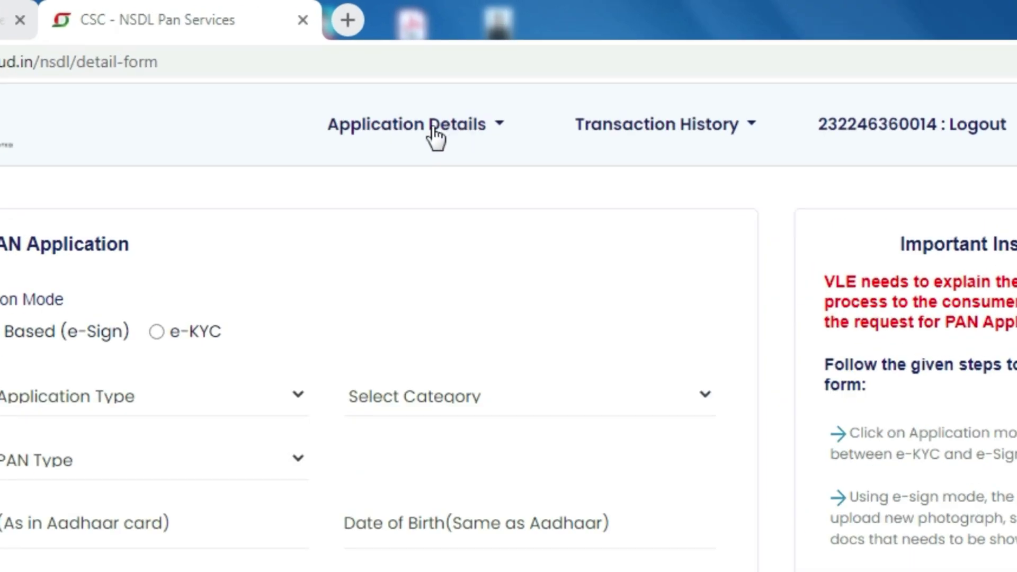
Switch the application mode from e-KYC to Scan Based (e-Sign)
{"action": "left_click", "coordinate": [439, 131]}
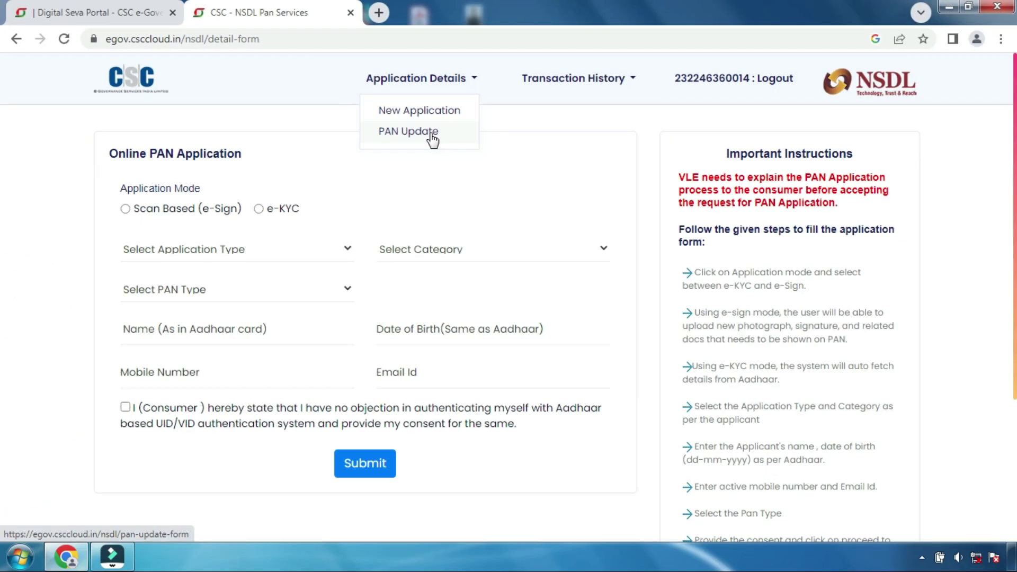
{"action": "left_click", "coordinate": [415, 179]}
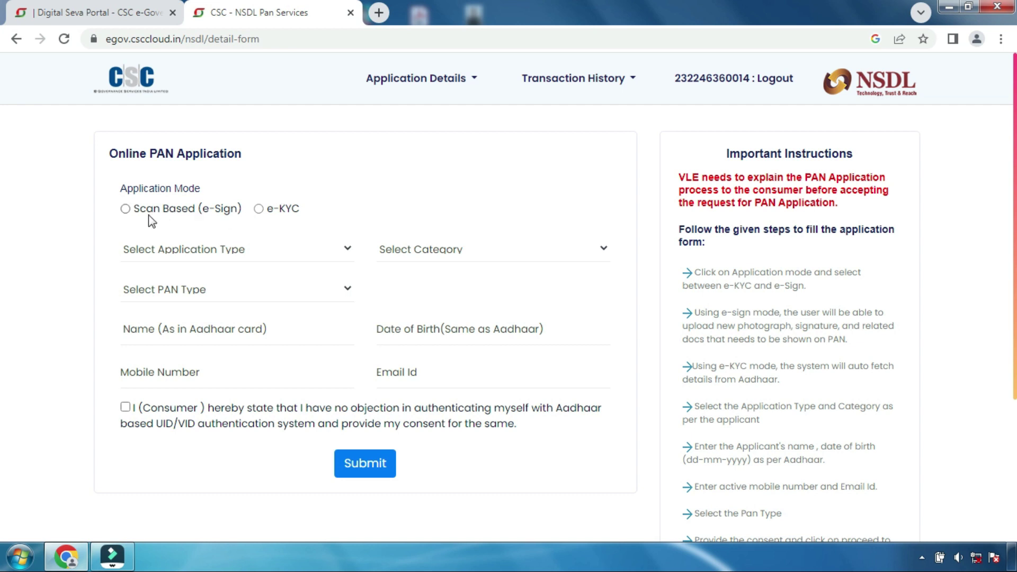
{"action": "left_click", "coordinate": [258, 208]}
{"action": "left_click", "coordinate": [124, 209]}
{"action": "left_click", "coordinate": [202, 250]}
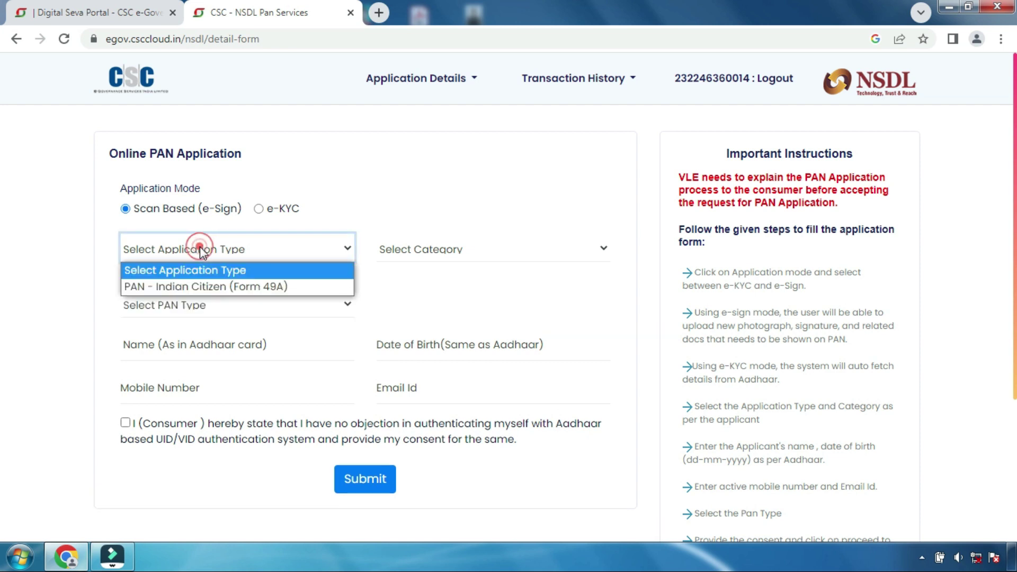
Choose PAN - Indian Citizen (Form 49A), Physical PAN Card/E-PAN Card, and the INDIVIDUAL category
{"action": "left_click", "coordinate": [188, 286]}
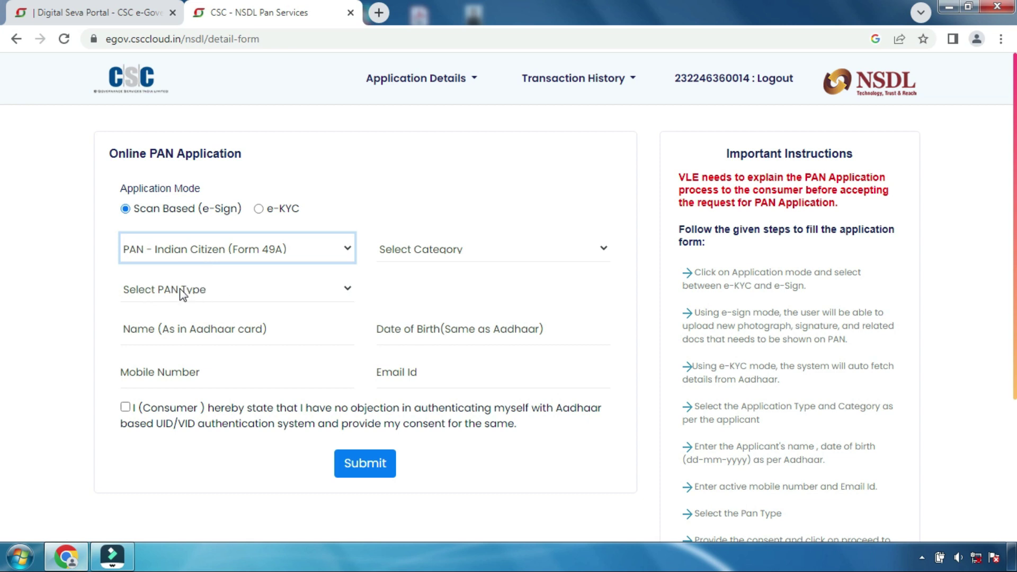
{"action": "left_click", "coordinate": [205, 293]}
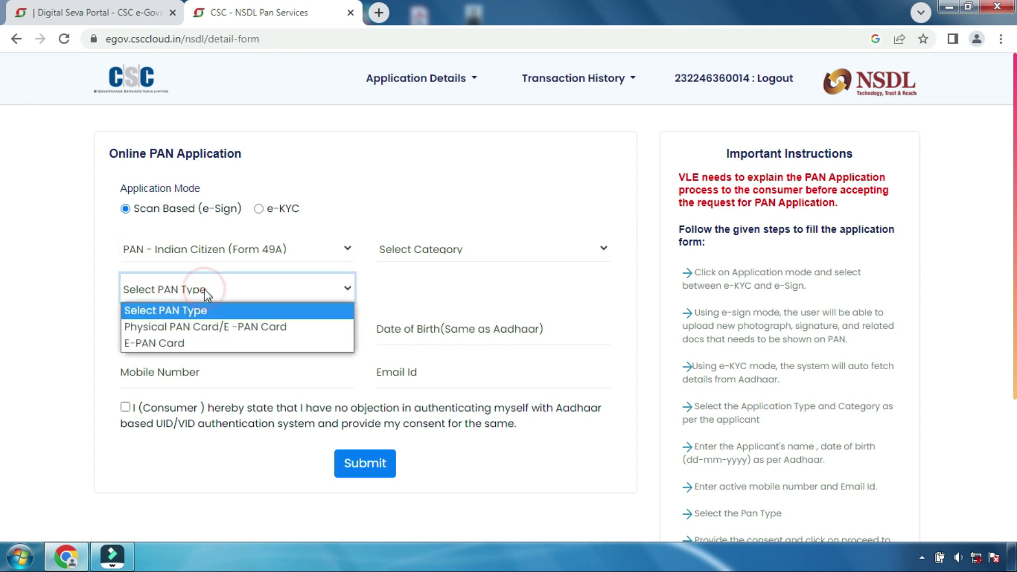
{"action": "left_click", "coordinate": [225, 327]}
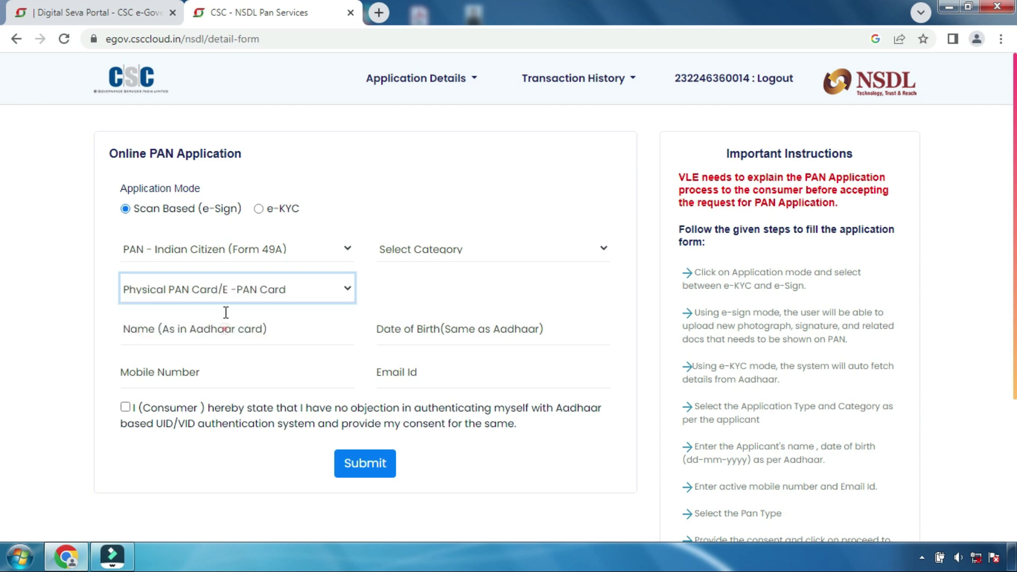
{"action": "left_click", "coordinate": [145, 330]}
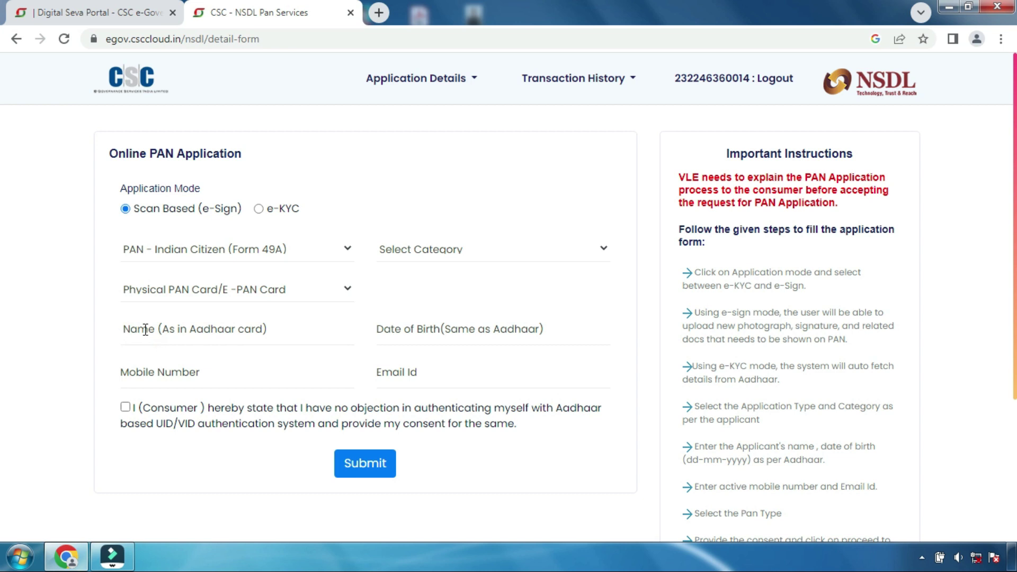
{"action": "left_click", "coordinate": [162, 365]}
{"action": "left_click", "coordinate": [450, 253]}
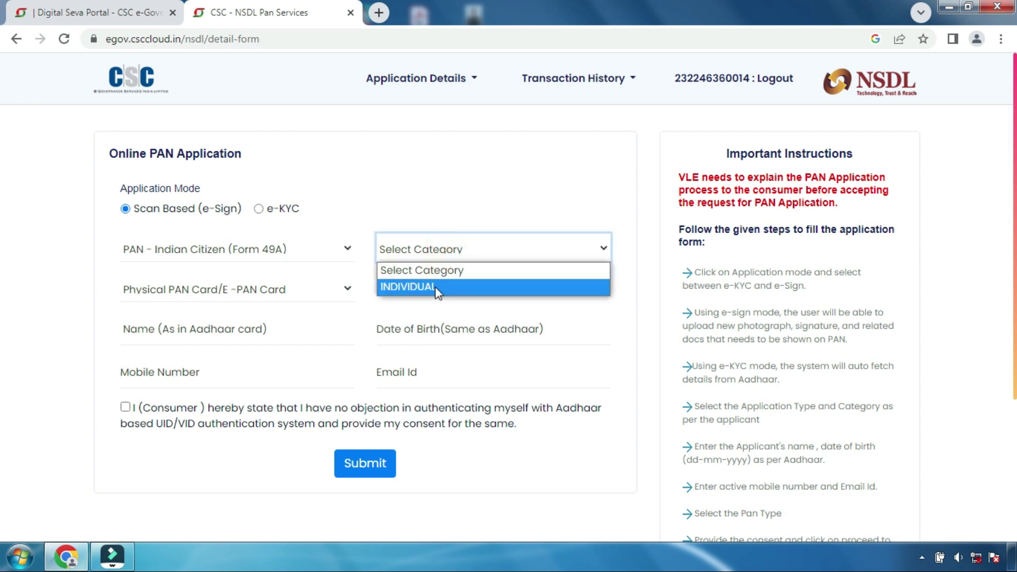
{"action": "left_click", "coordinate": [421, 288]}
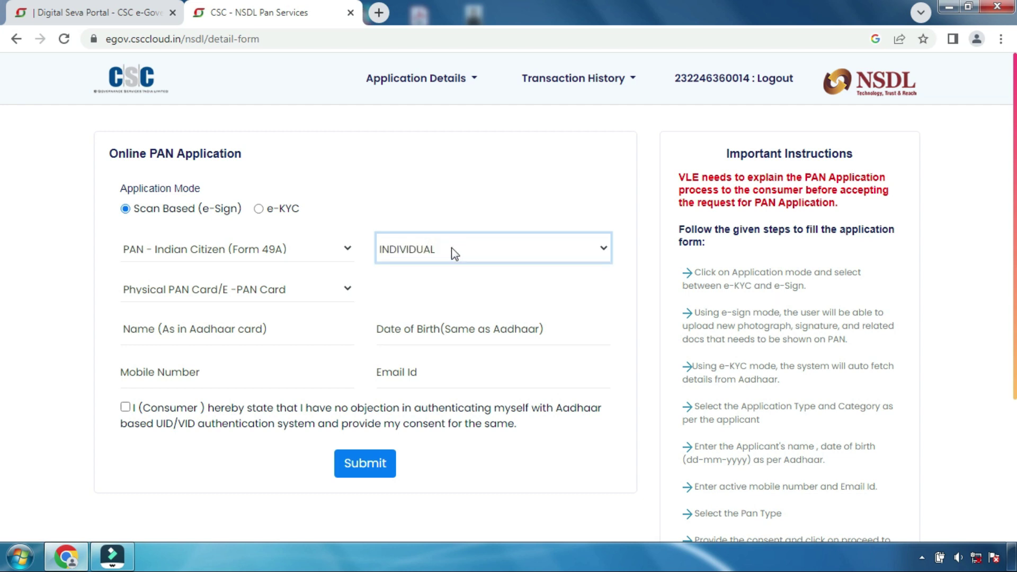
{"action": "left_click", "coordinate": [410, 329]}
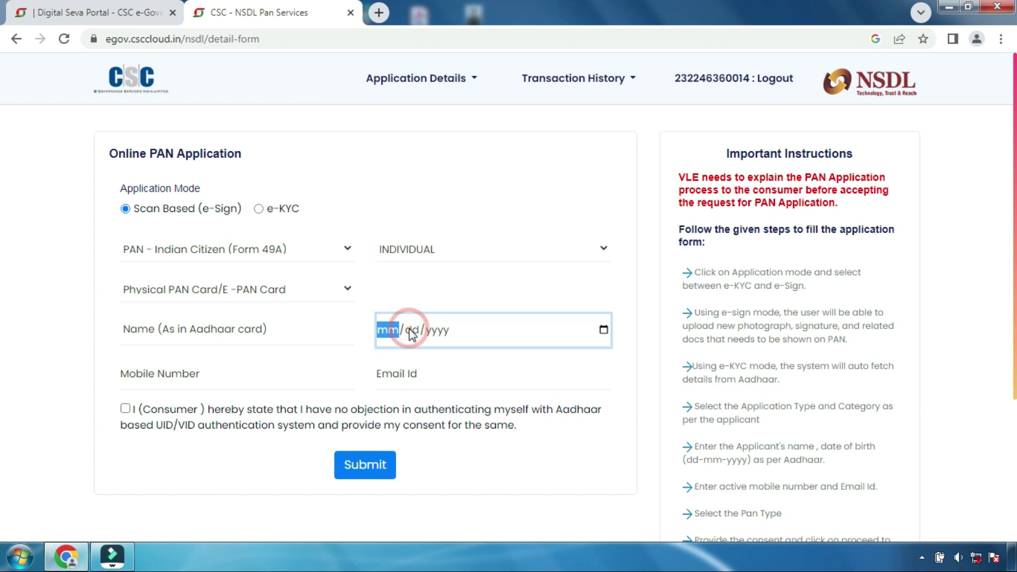
Set the birth date to 07/17/2019 in the date picker
{"action": "left_click", "coordinate": [604, 331]}
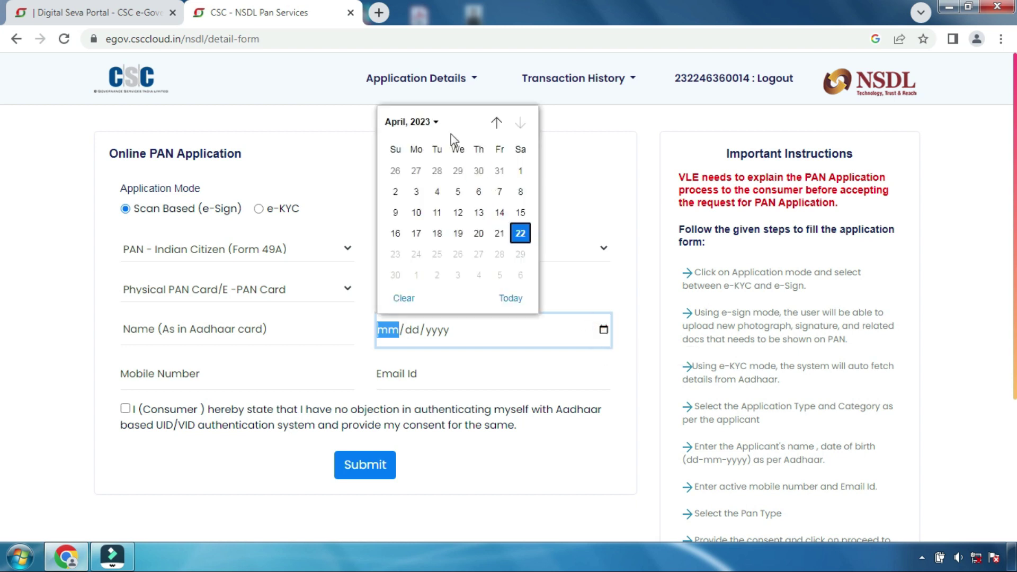
{"action": "left_click", "coordinate": [438, 123]}
{"action": "scroll", "coordinate": [450, 217], "scroll_direction": "up", "scroll_amount": 2}
{"action": "left_click", "coordinate": [447, 182]}
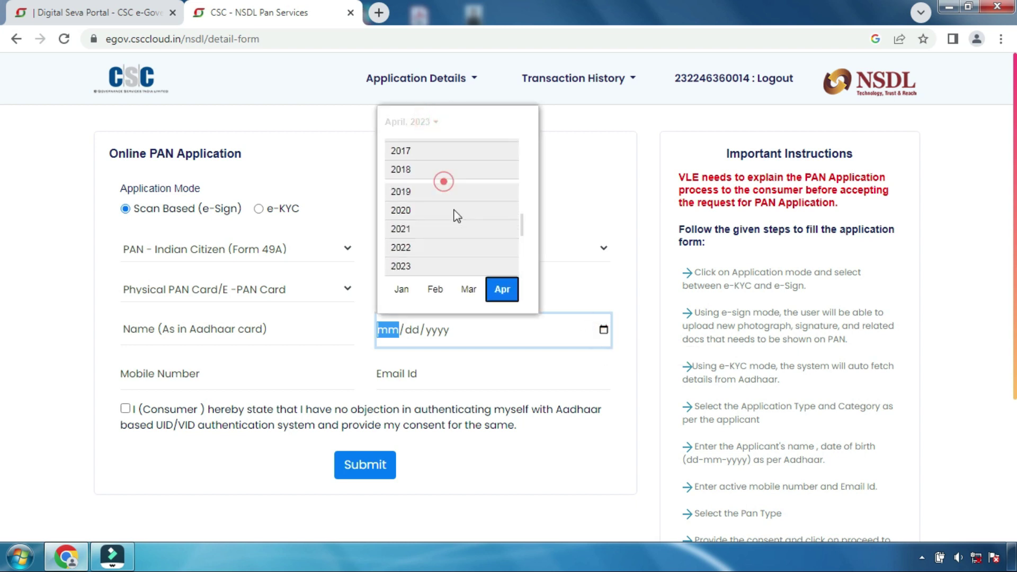
{"action": "left_click", "coordinate": [465, 198]}
{"action": "left_click", "coordinate": [460, 211]}
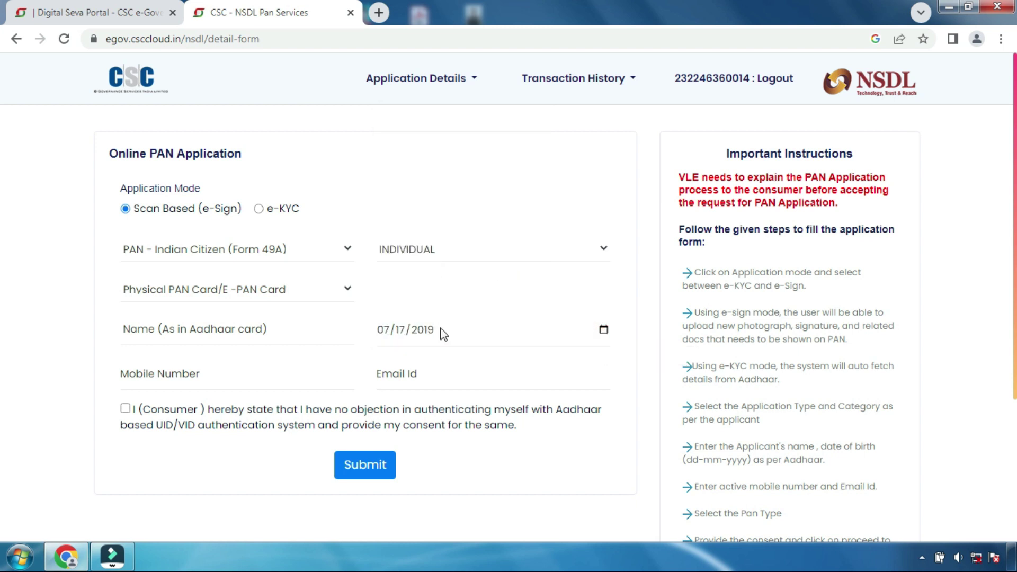
Fill in the e-mail, tick the Aadhaar authentication consent, and submit the form
{"action": "left_click", "coordinate": [396, 371]}
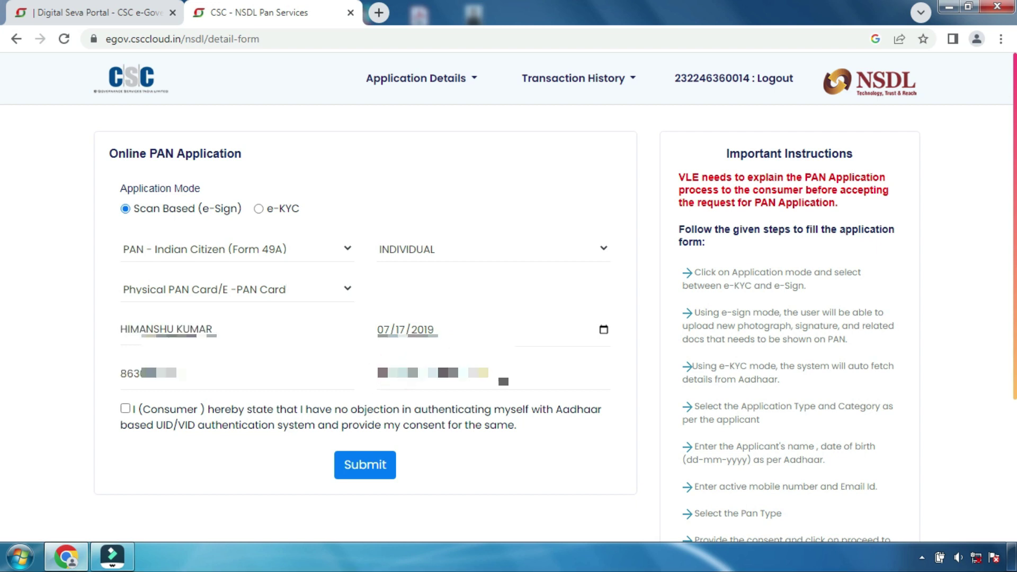
{"action": "left_click", "coordinate": [125, 409]}
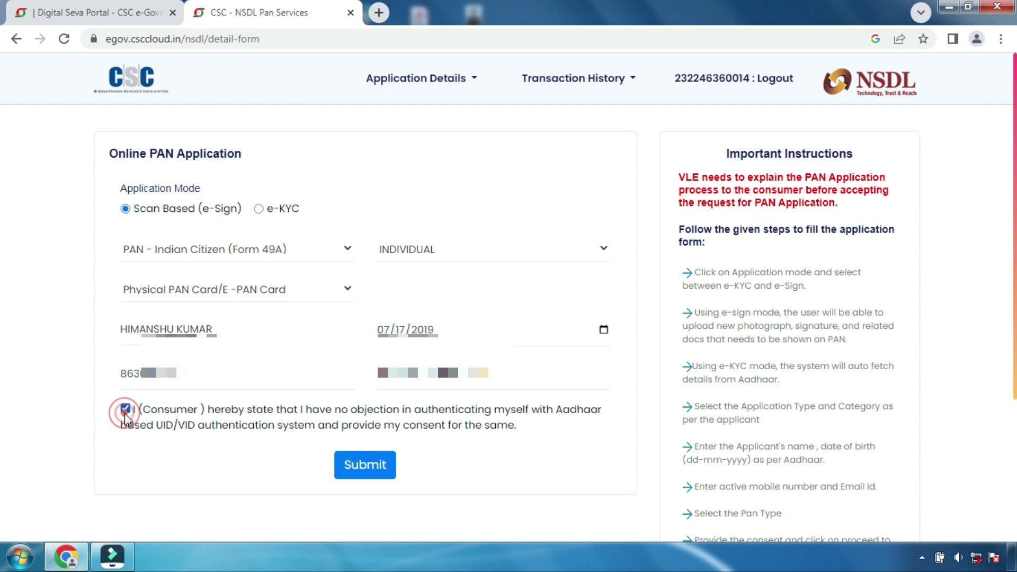
{"action": "left_click", "coordinate": [367, 469]}
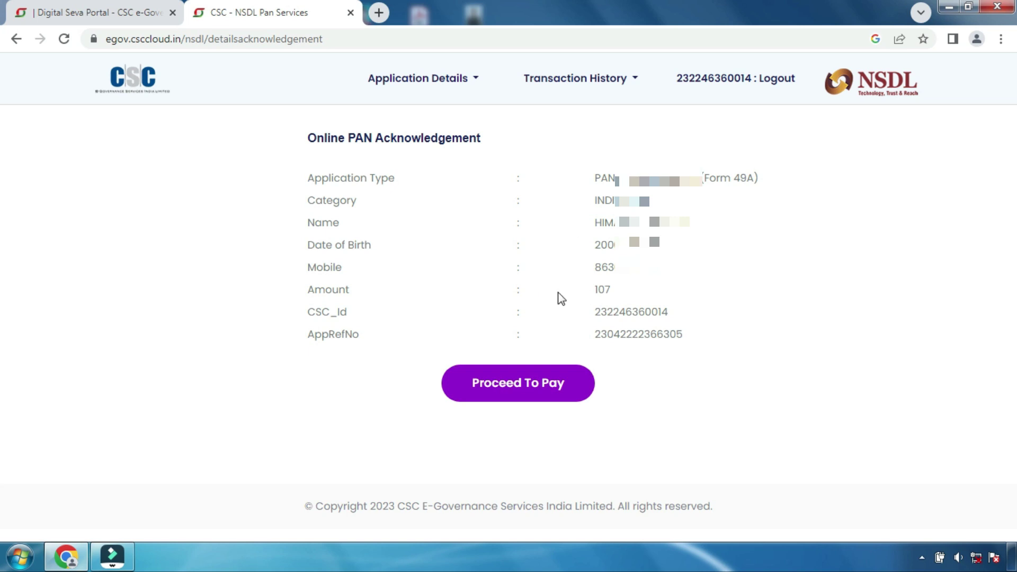
Check the 107 application fee and proceed to pay
{"action": "double_click", "coordinate": [643, 288]}
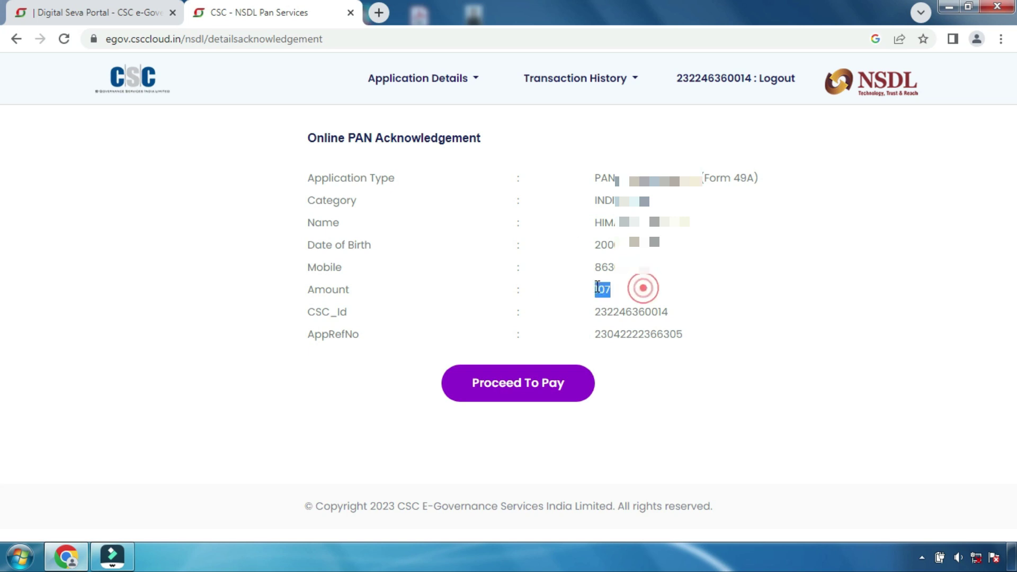
{"action": "left_click", "coordinate": [536, 292]}
{"action": "left_click", "coordinate": [526, 384]}
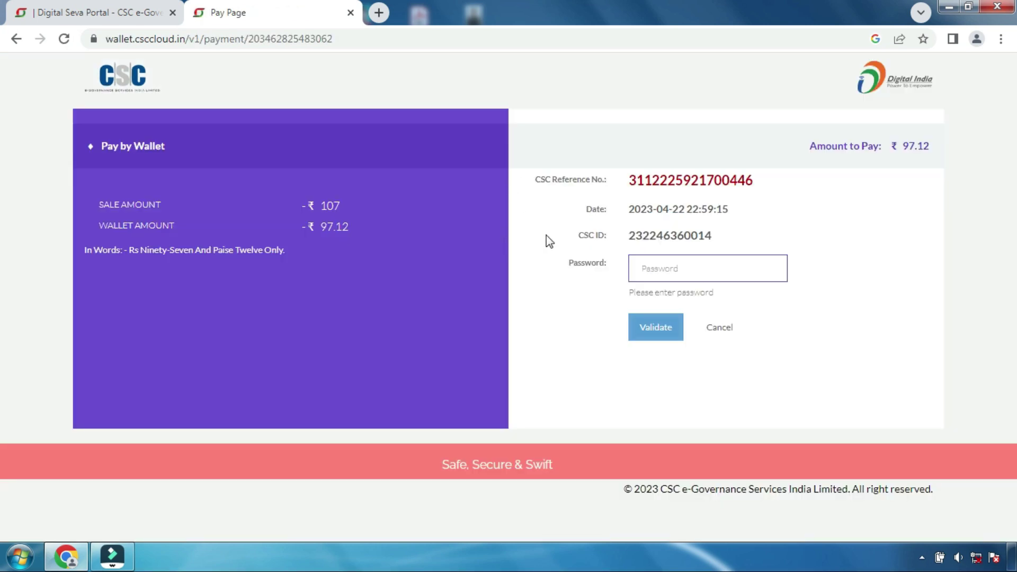
Validate with the wallet password and PIN to pay, then continue to the NSDL portal
{"action": "left_click_drag", "start_coordinate": [897, 147], "coordinate": [916, 148]}
{"action": "left_click", "coordinate": [531, 262]}
{"action": "left_click", "coordinate": [662, 266]}
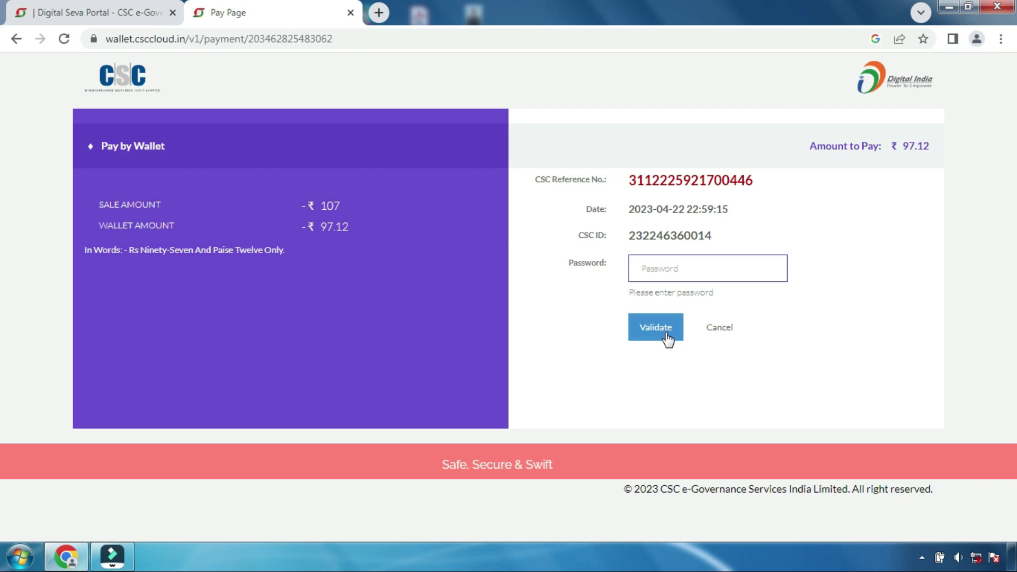
{"action": "left_click", "coordinate": [666, 336]}
{"action": "left_click", "coordinate": [668, 267]}
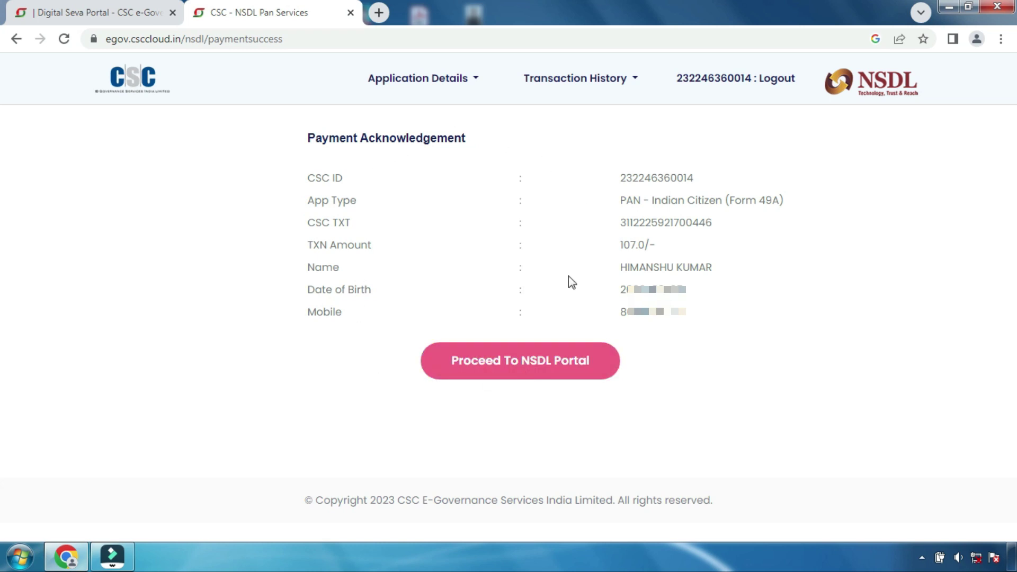
{"action": "left_click", "coordinate": [542, 365]}
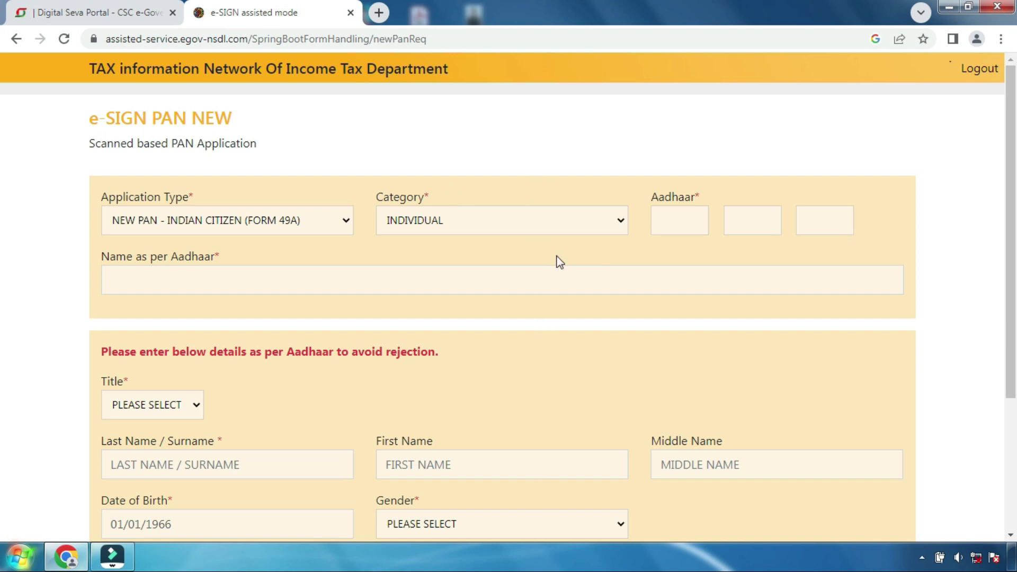
Enter the applicant's Aadhaar number and name as per Aadhaar, with title SHRI
{"action": "left_click", "coordinate": [675, 212]}
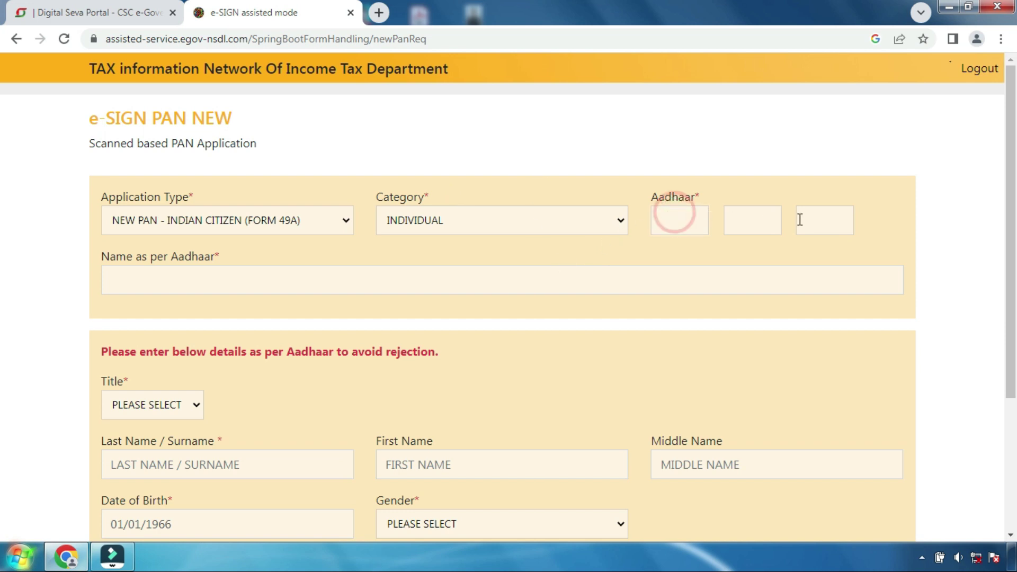
{"action": "type", "text": "332"}
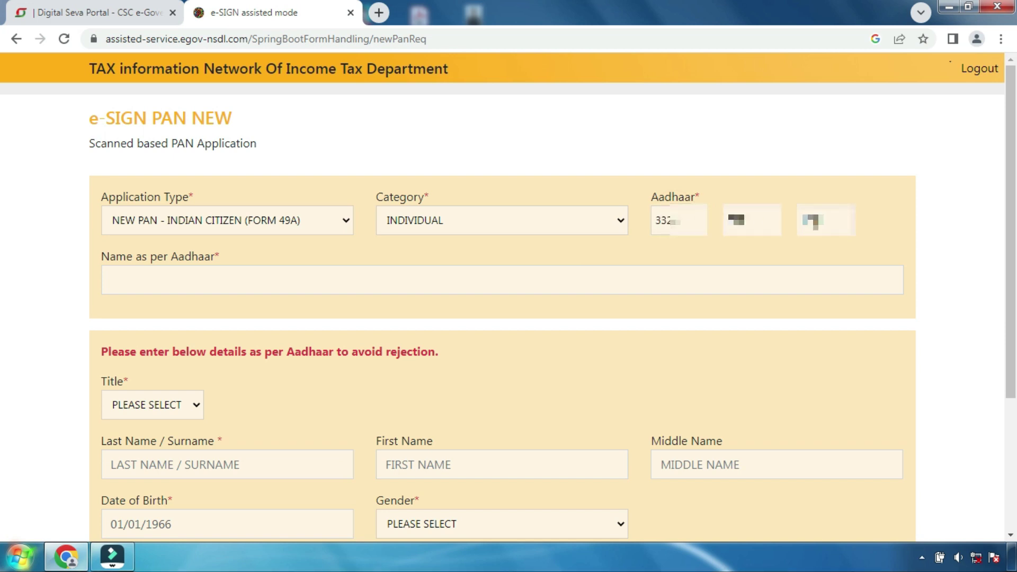
{"action": "left_click", "coordinate": [190, 275]}
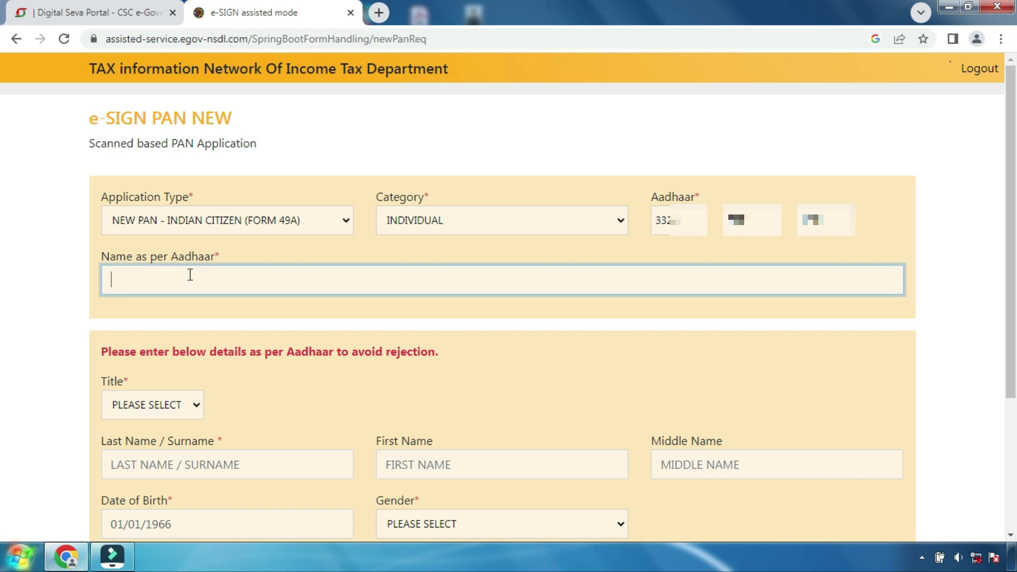
{"action": "scroll", "coordinate": [2, 289], "scroll_direction": "down", "scroll_amount": 3}
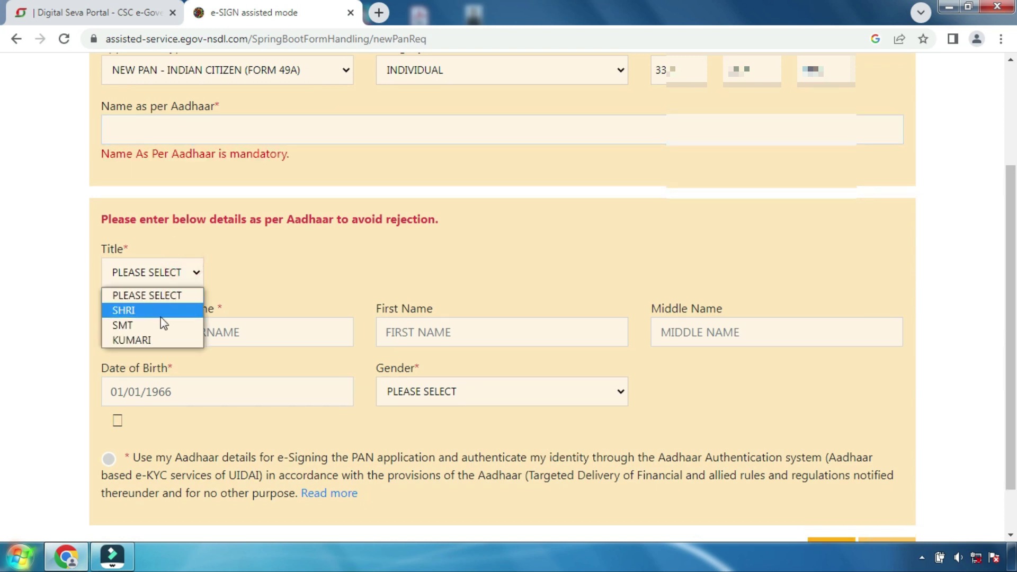
{"action": "left_click", "coordinate": [147, 312]}
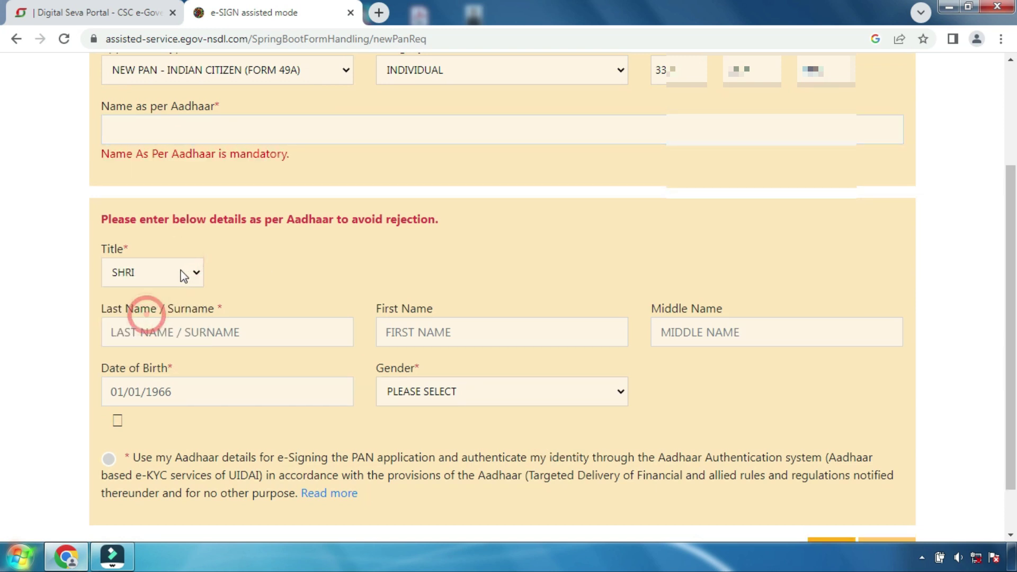
{"action": "scroll", "coordinate": [175, 249], "scroll_direction": "down", "scroll_amount": 1}
Fill the surname and first name, set gender MALE, give e-sign consent, and submit
{"action": "left_click", "coordinate": [414, 272]}
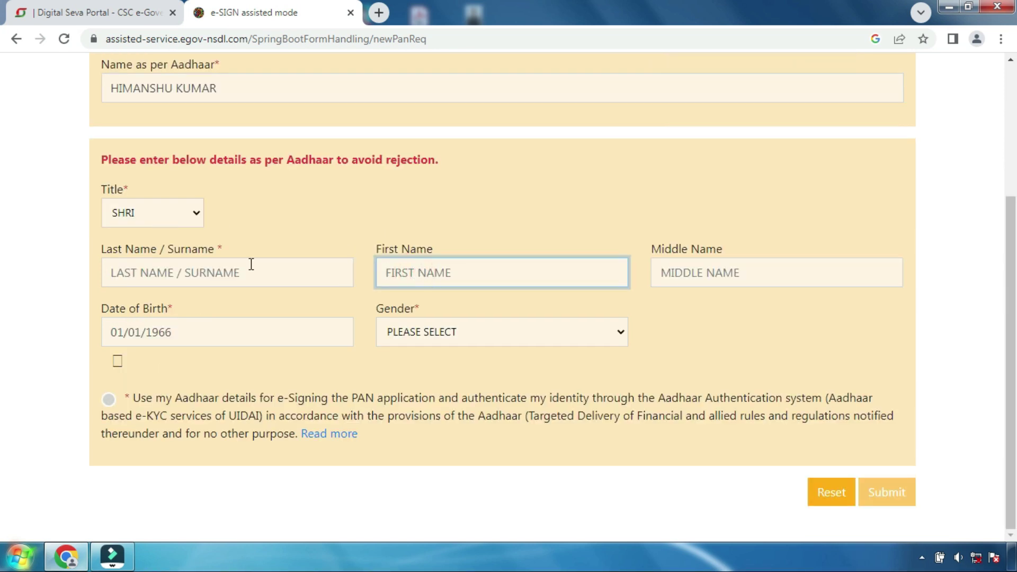
{"action": "left_click", "coordinate": [127, 273]}
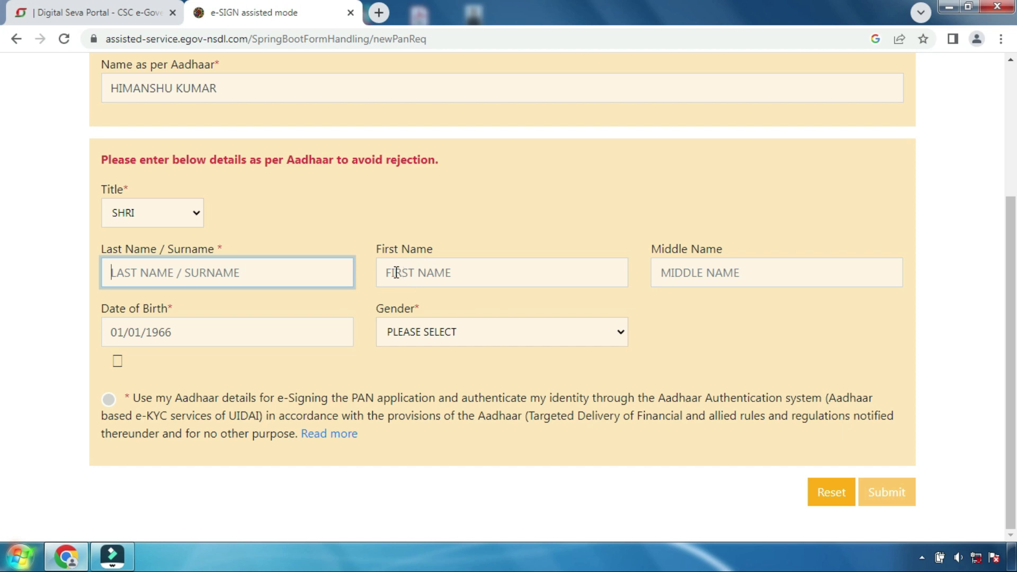
{"action": "left_click", "coordinate": [455, 271]}
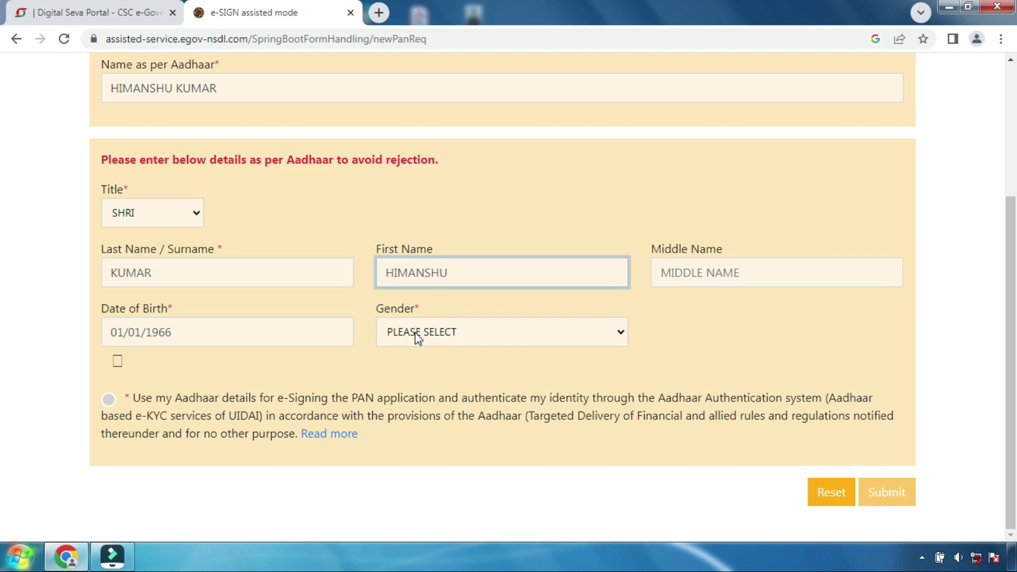
{"action": "left_click", "coordinate": [432, 337]}
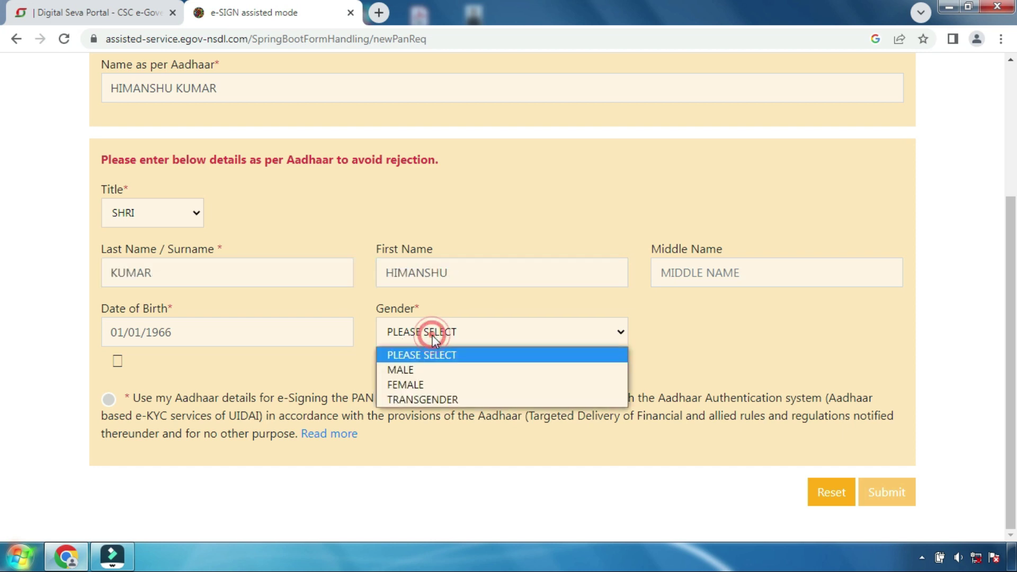
{"action": "left_click", "coordinate": [418, 370]}
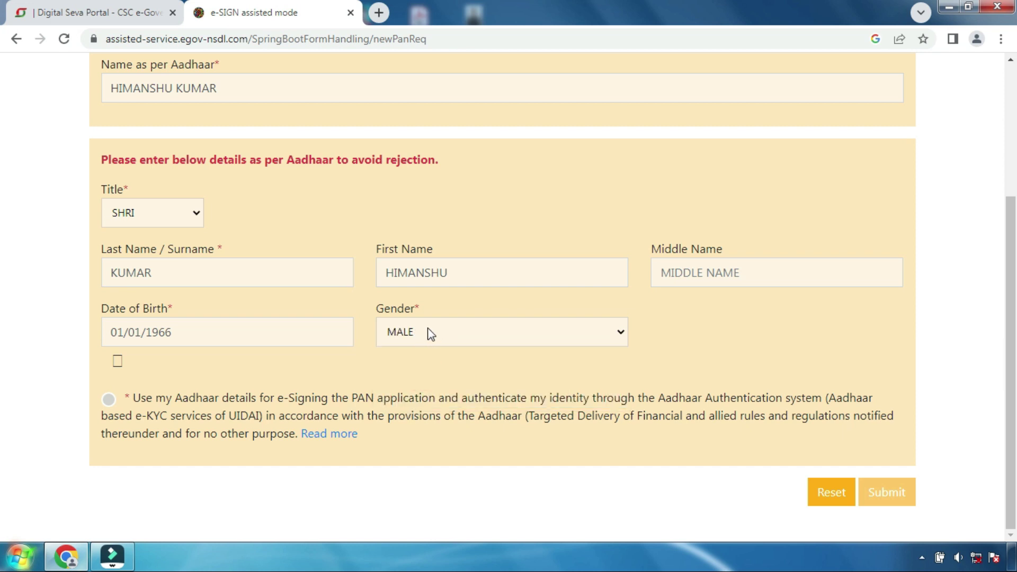
{"action": "left_click", "coordinate": [109, 400]}
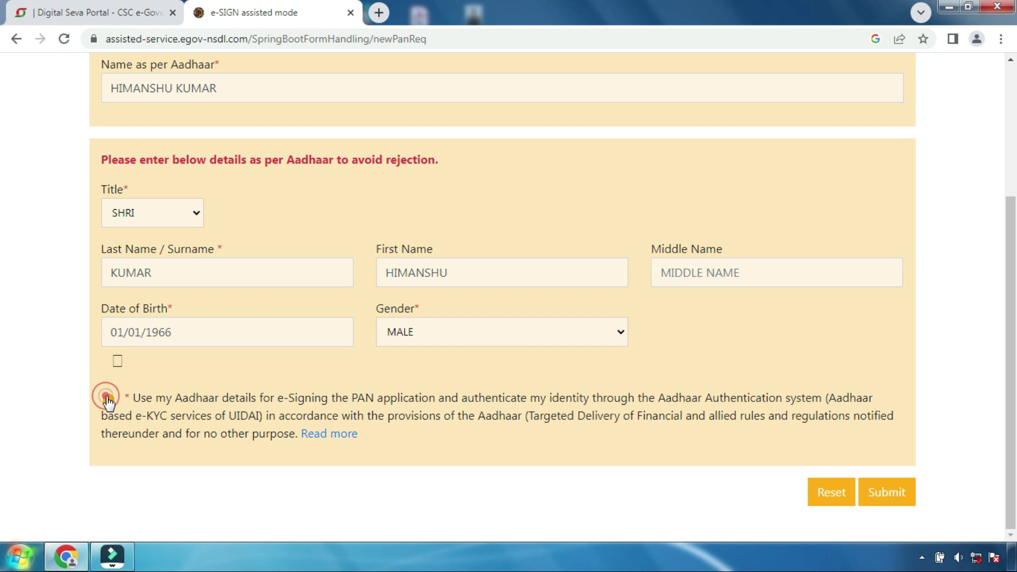
{"action": "left_click", "coordinate": [893, 503]}
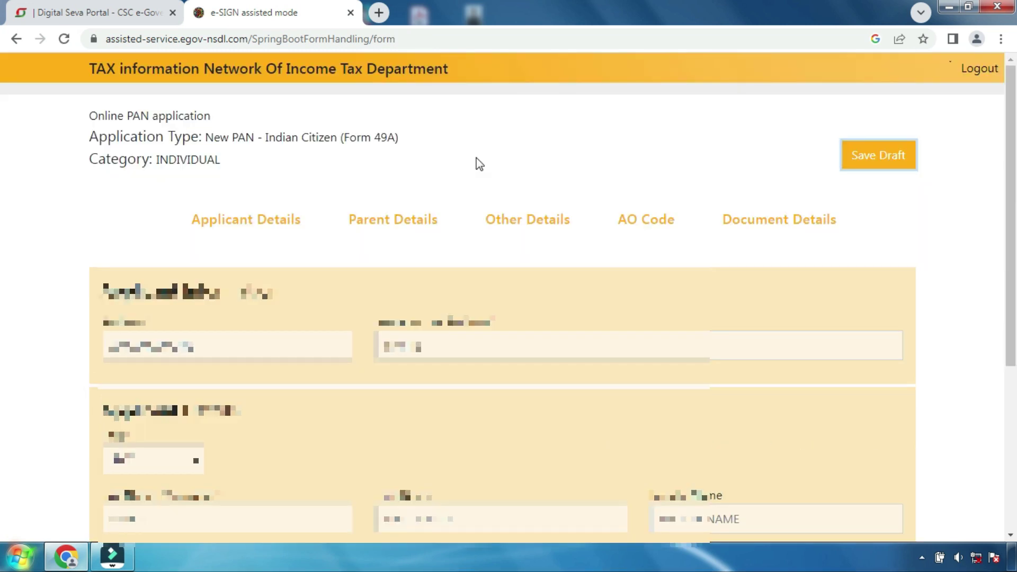
Leave the applicant details unchanged and proceed to the Parents Details section
{"action": "scroll", "coordinate": [479, 164], "scroll_direction": "down", "scroll_amount": 5}
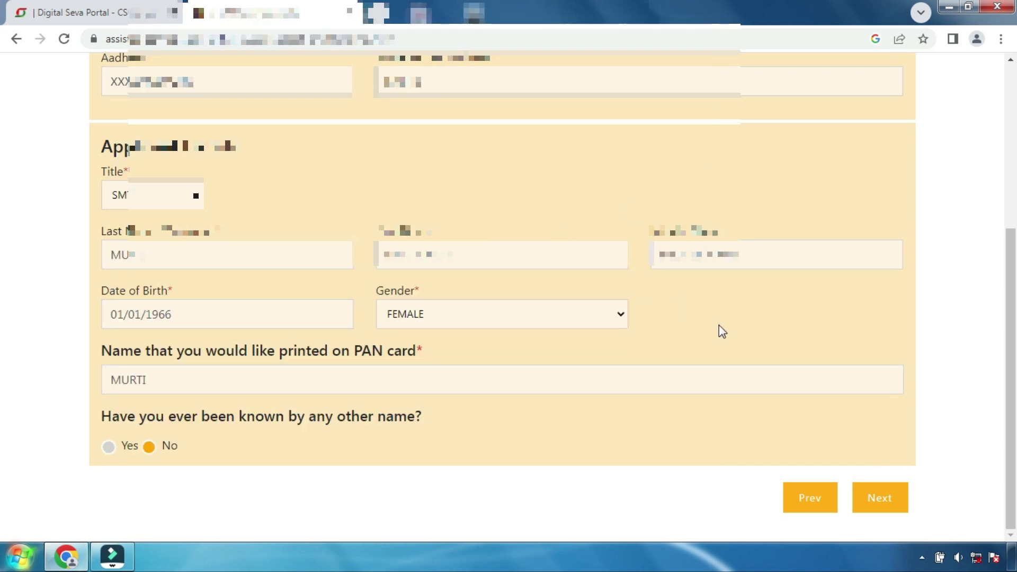
{"action": "left_click", "coordinate": [880, 500]}
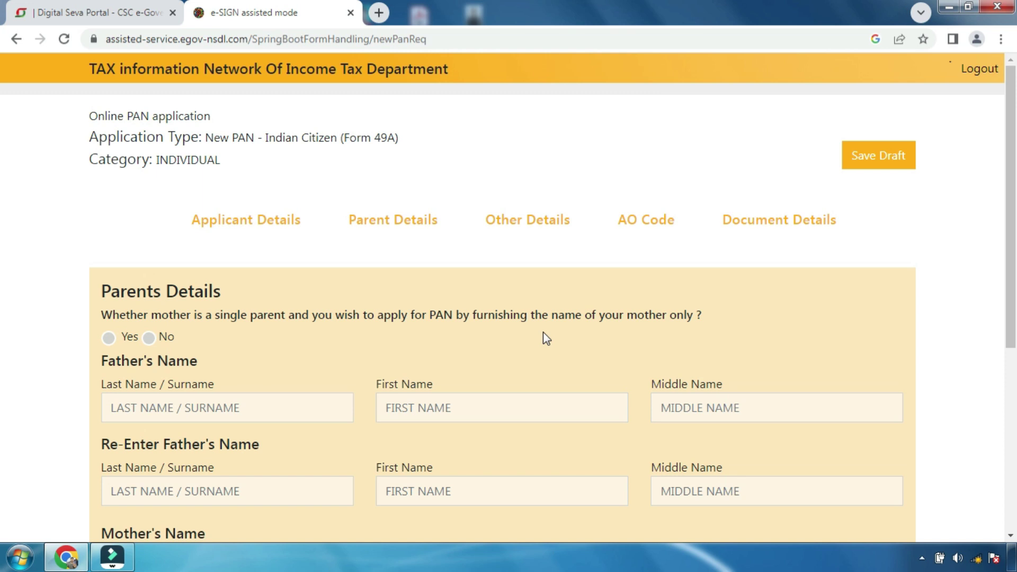
Answer No for single parent, enter and re-enter the father's surname, then continue
{"action": "left_click", "coordinate": [147, 339]}
{"action": "left_click_drag", "start_coordinate": [1011, 177], "coordinate": [1012, 295]}
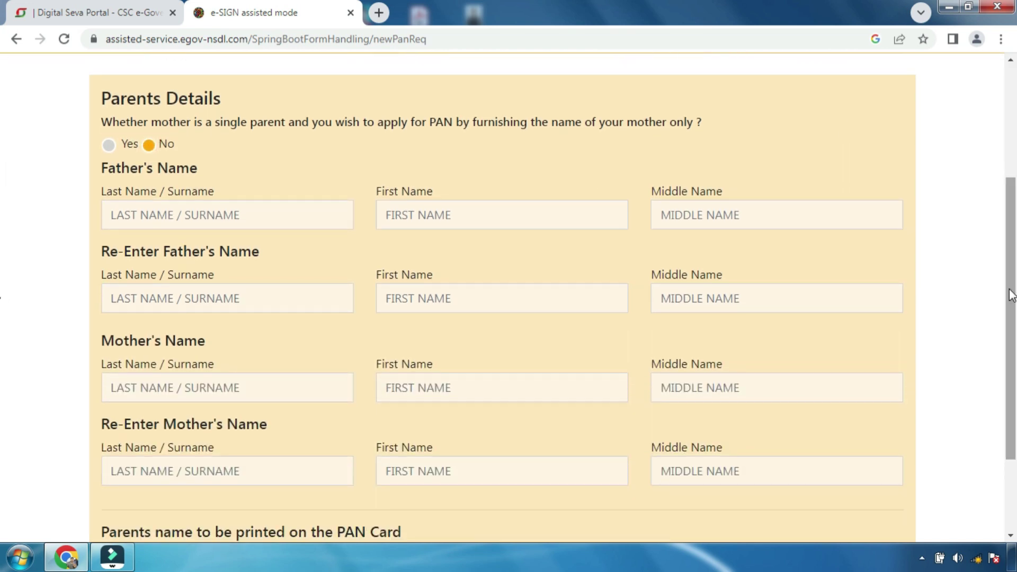
{"action": "left_click", "coordinate": [157, 214]}
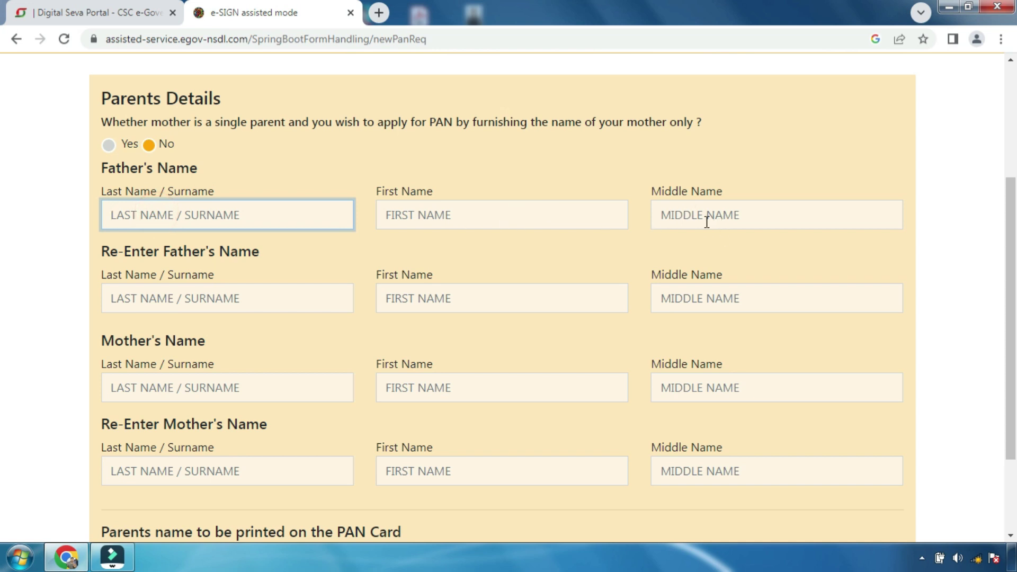
{"action": "type", "text": "JAGDISH"}
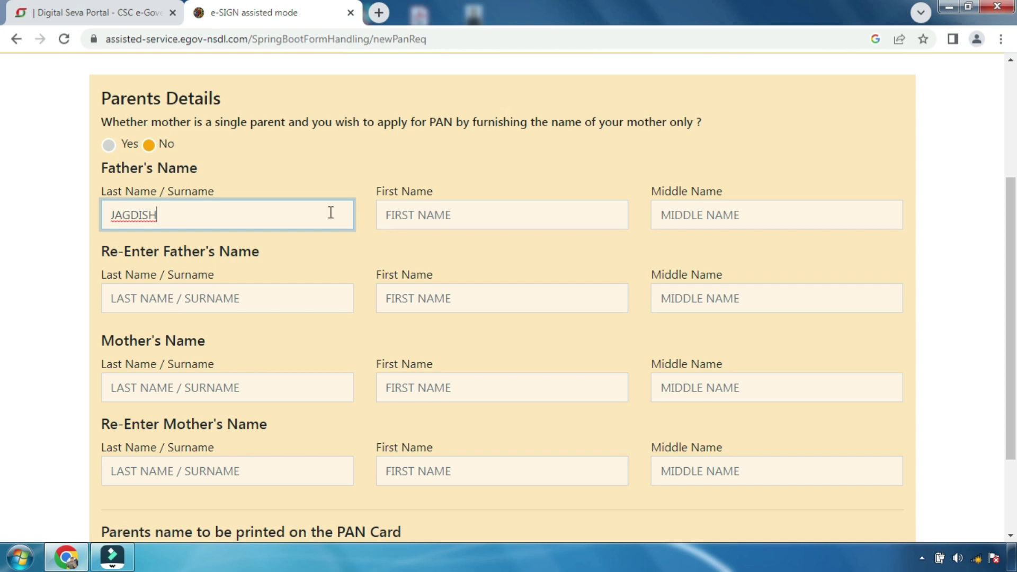
{"action": "left_click", "coordinate": [205, 298]}
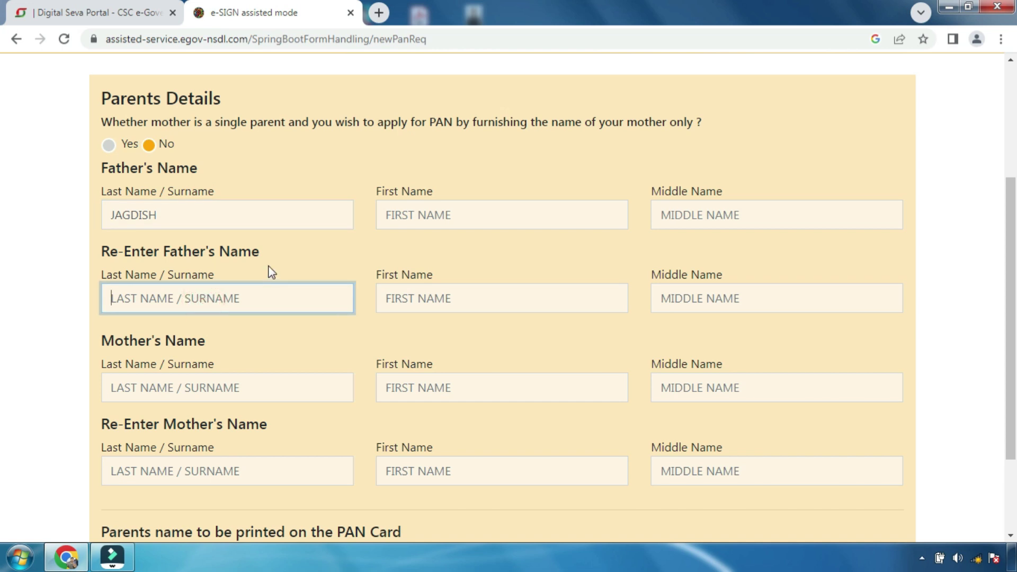
{"action": "type", "text": "JAGDISH"}
{"action": "scroll", "coordinate": [553, 423], "scroll_direction": "down", "scroll_amount": 3}
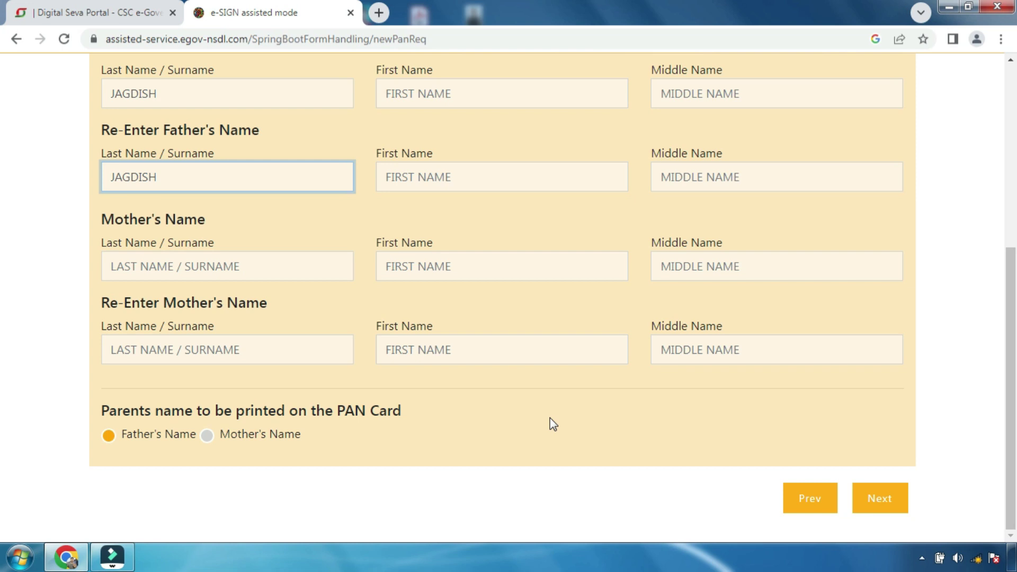
{"action": "left_click", "coordinate": [550, 418]}
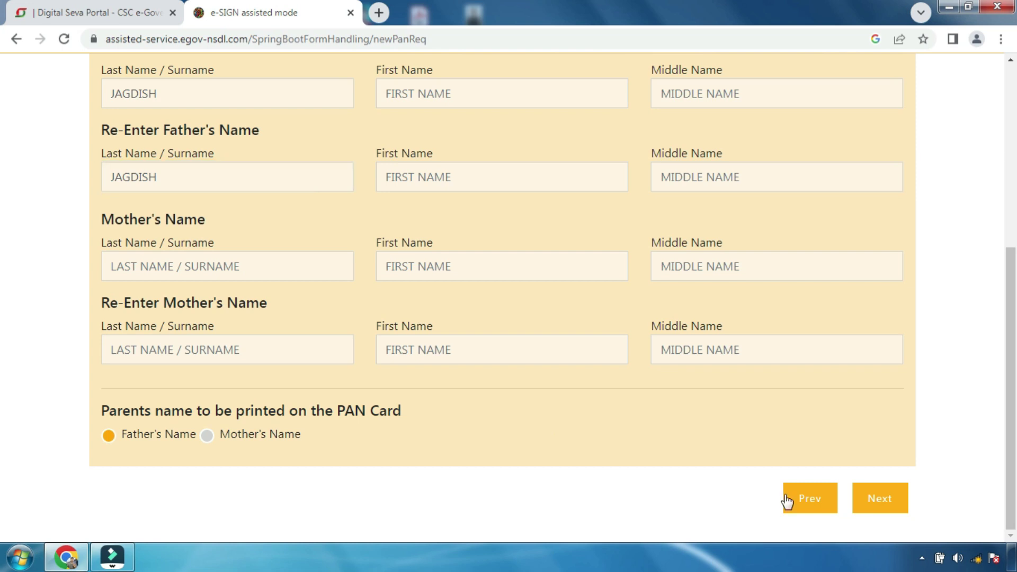
{"action": "left_click", "coordinate": [880, 499]}
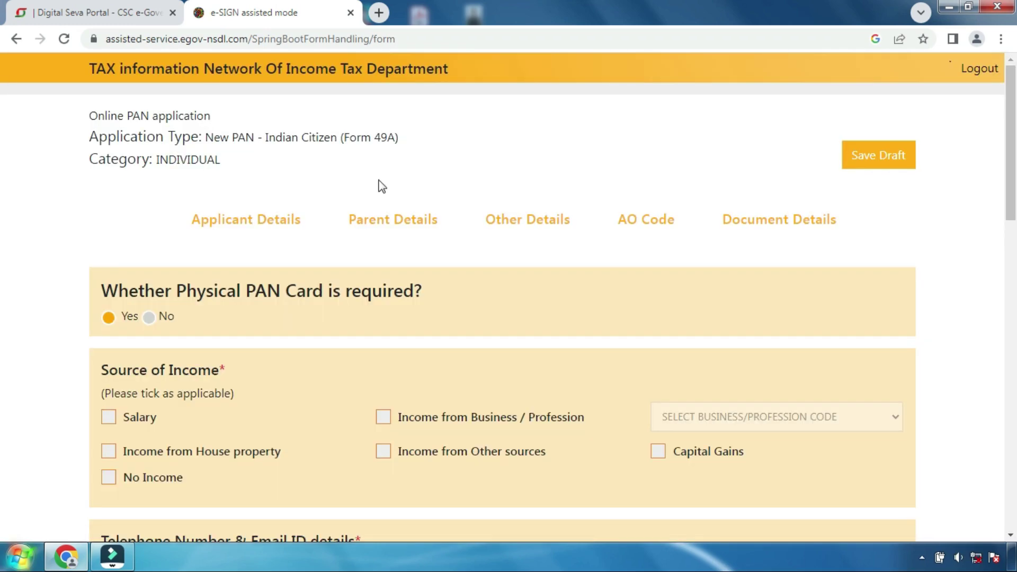
Tick No Income as the income source and answer No to representative assessee
{"action": "scroll", "coordinate": [380, 187], "scroll_direction": "down", "scroll_amount": 4}
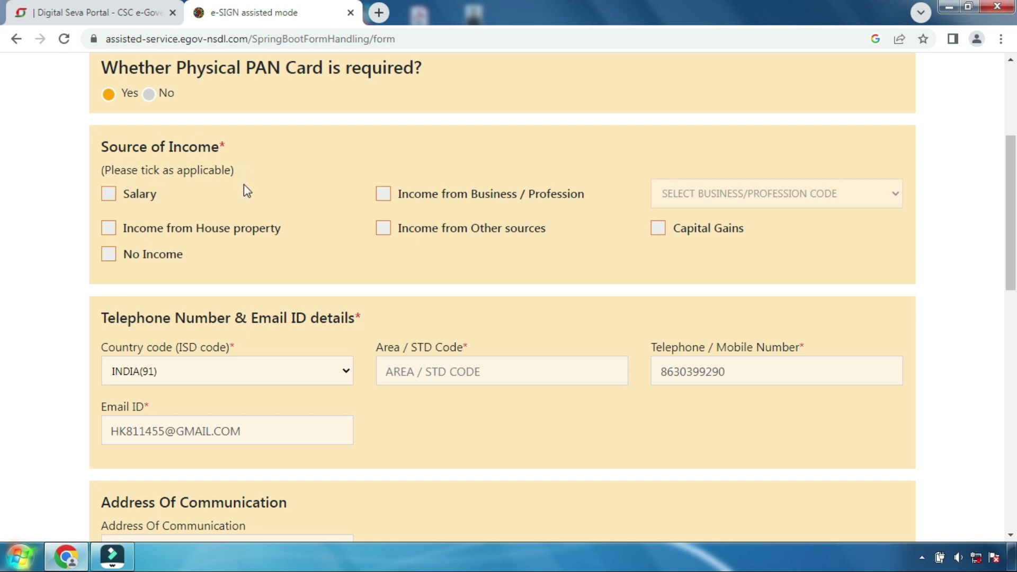
{"action": "left_click", "coordinate": [108, 256]}
{"action": "scroll", "coordinate": [220, 338], "scroll_direction": "down", "scroll_amount": 2}
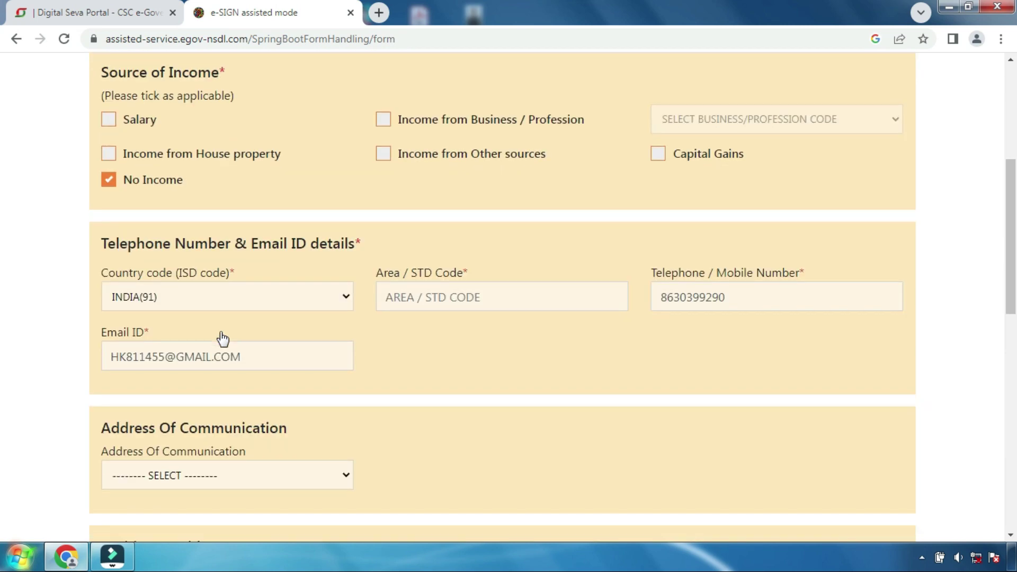
{"action": "scroll", "coordinate": [222, 340], "scroll_direction": "down", "scroll_amount": 8}
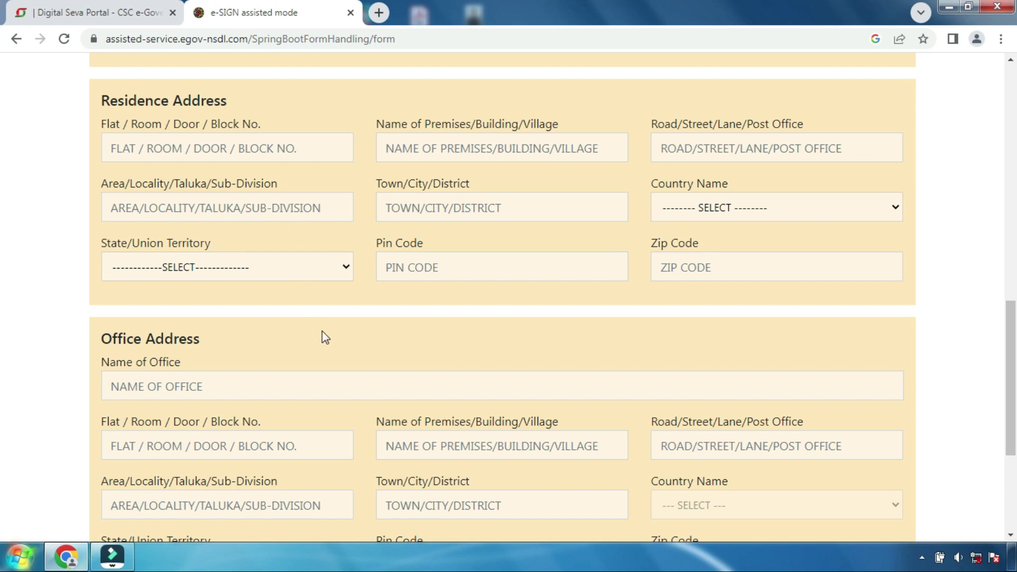
{"action": "scroll", "coordinate": [325, 337], "scroll_direction": "down", "scroll_amount": 4}
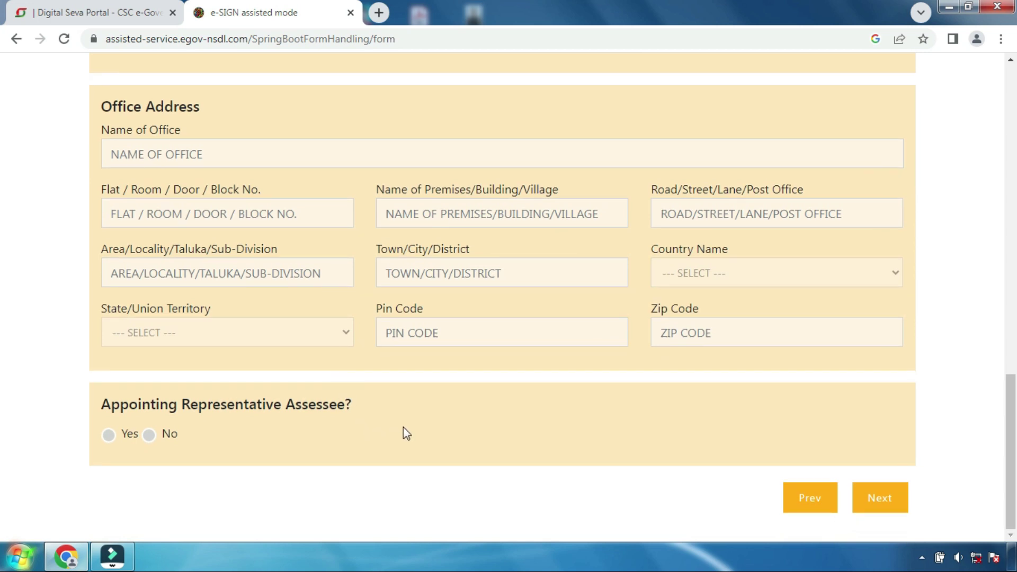
{"action": "left_click", "coordinate": [149, 436]}
In the AO Code section, look up Indian Citizen codes for state UTTAR PRADESH
{"action": "left_click", "coordinate": [888, 499]}
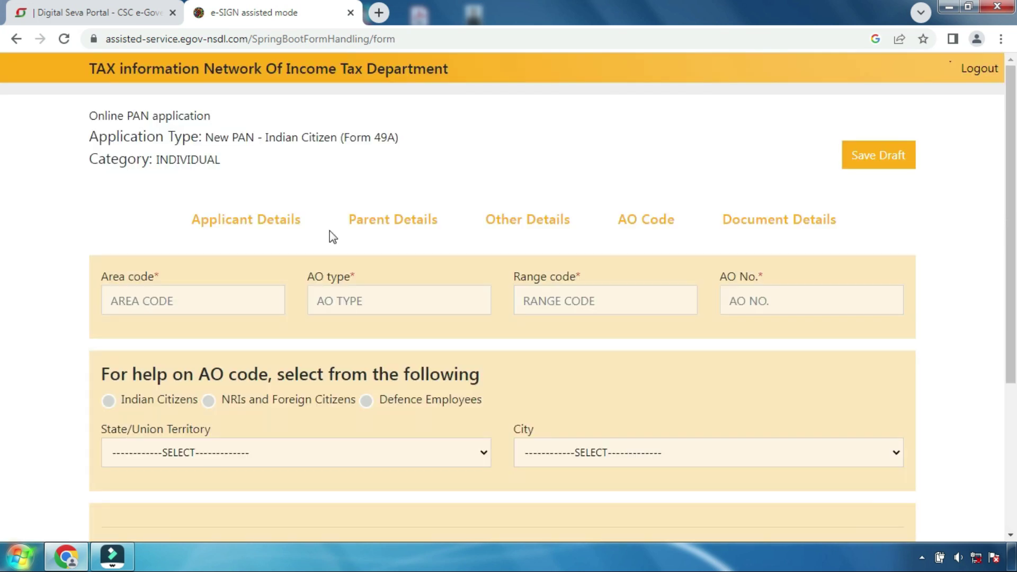
{"action": "scroll", "coordinate": [331, 231], "scroll_direction": "down", "scroll_amount": 3}
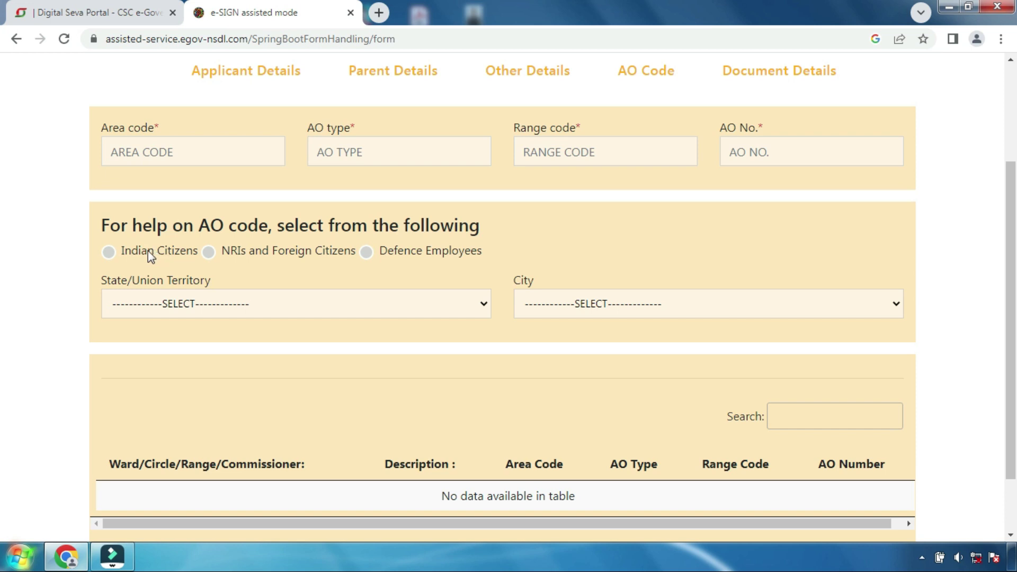
{"action": "left_click", "coordinate": [107, 253]}
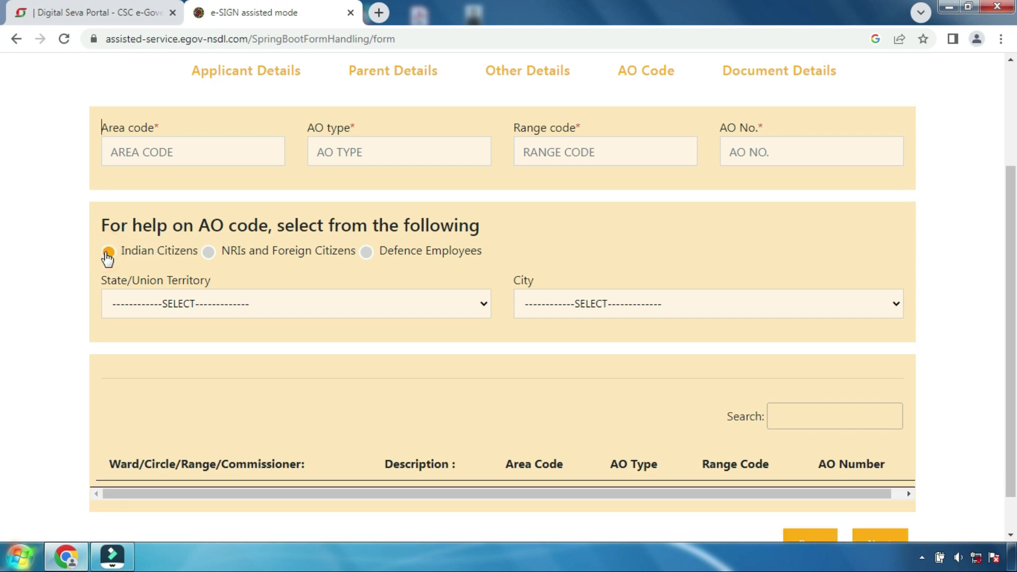
{"action": "left_click", "coordinate": [202, 306]}
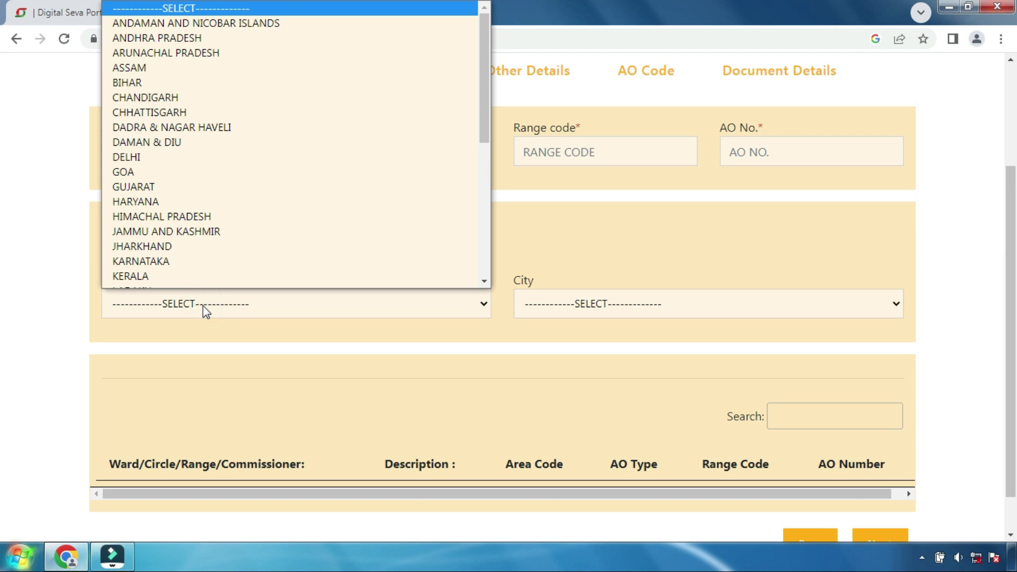
{"action": "key", "text": "u"}
{"action": "left_click", "coordinate": [204, 287]}
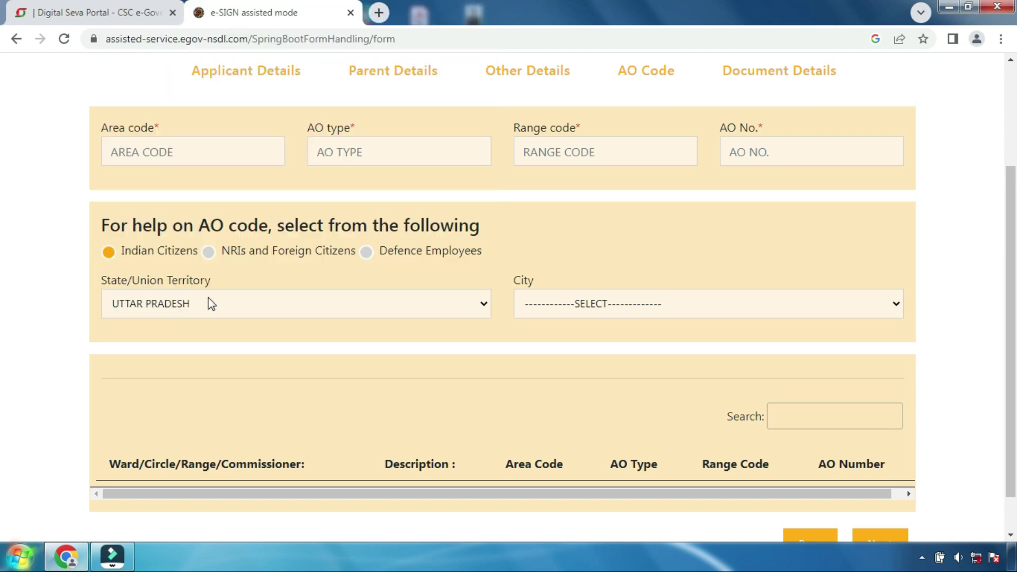
Choose city BARAUT, pick the WARD 1(5) entry for AO code KNP W 14 6, and continue
{"action": "left_click", "coordinate": [610, 307]}
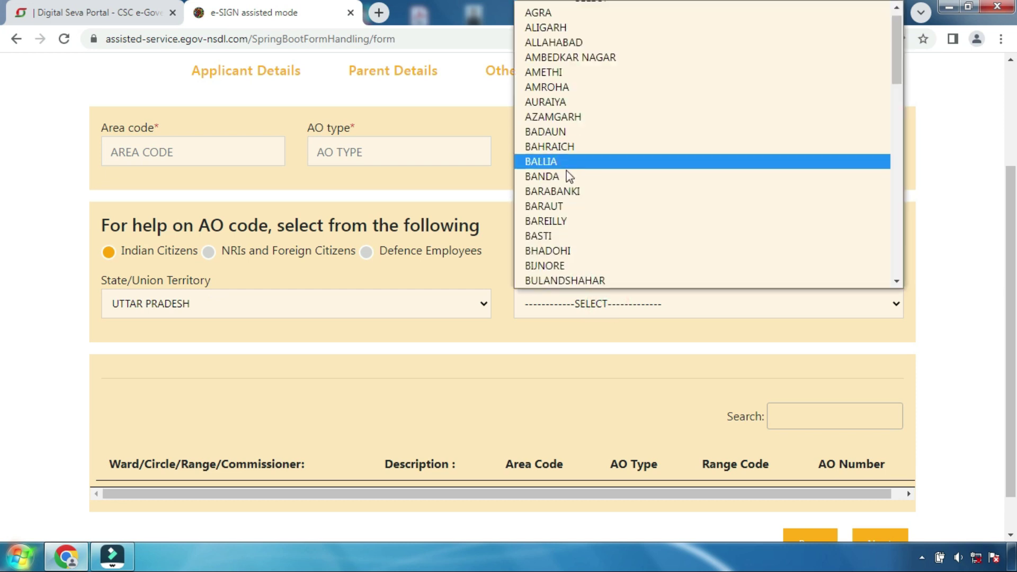
{"action": "left_click", "coordinate": [564, 206]}
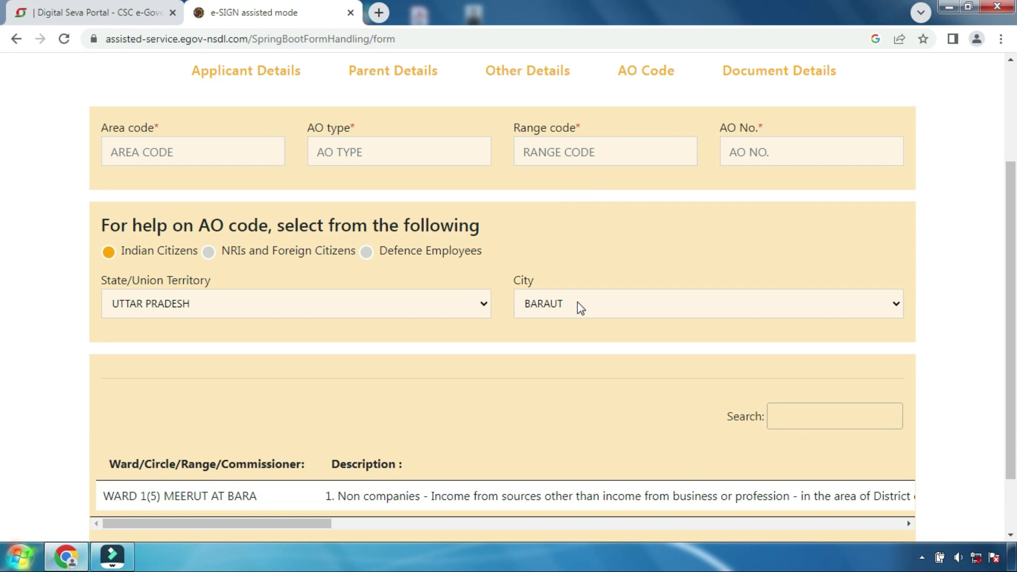
{"action": "scroll", "coordinate": [580, 308], "scroll_direction": "down", "scroll_amount": 2}
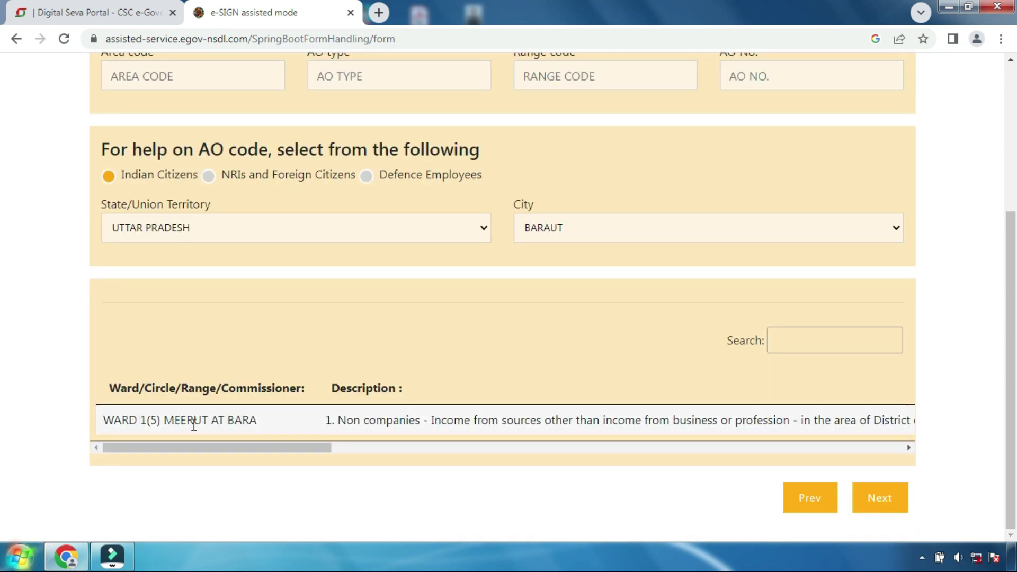
{"action": "left_click", "coordinate": [178, 420]}
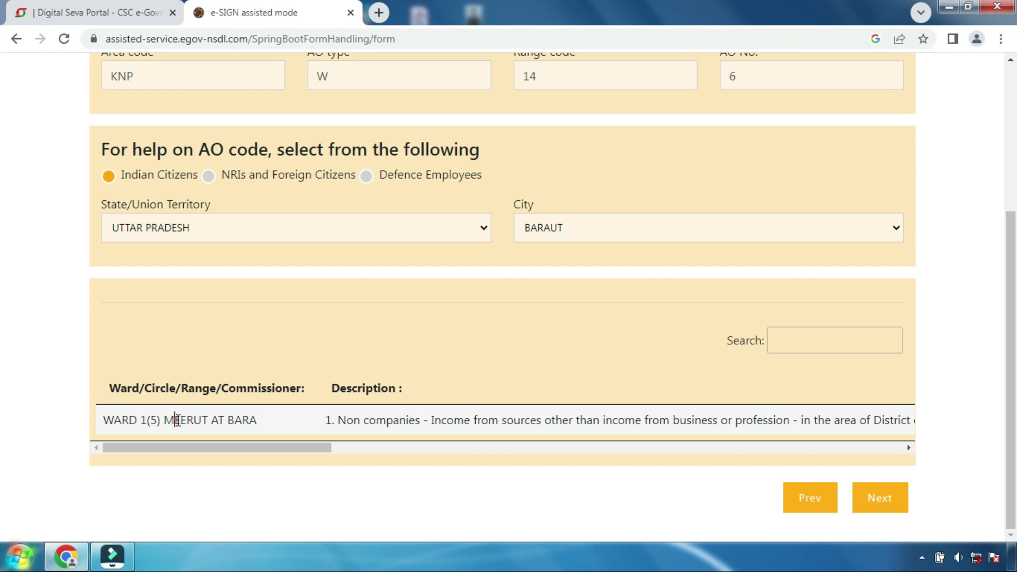
{"action": "scroll", "coordinate": [273, 336], "scroll_direction": "up", "scroll_amount": 1}
{"action": "scroll", "coordinate": [297, 316], "scroll_direction": "up", "scroll_amount": 2}
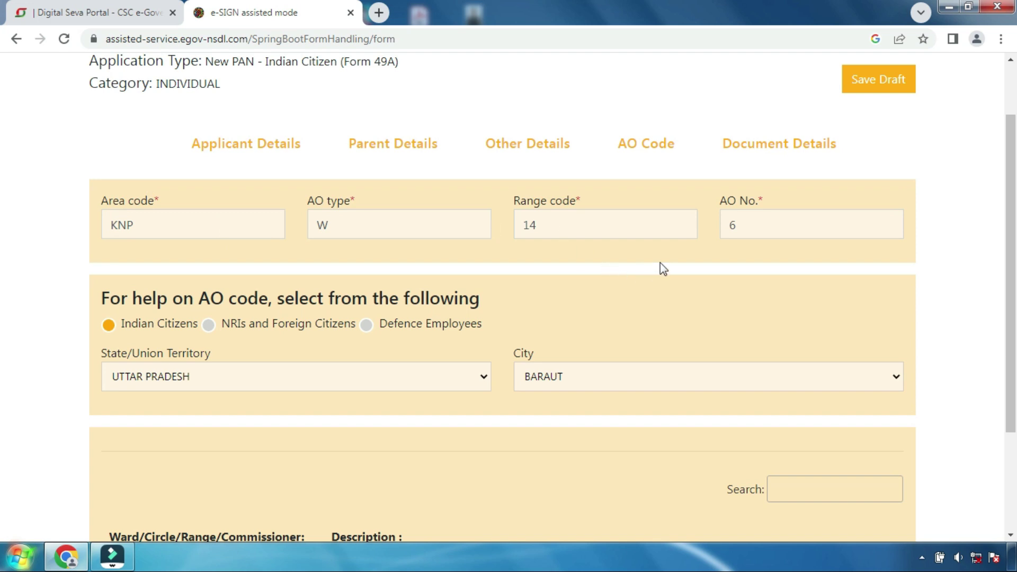
{"action": "scroll", "coordinate": [675, 296], "scroll_direction": "down", "scroll_amount": 3}
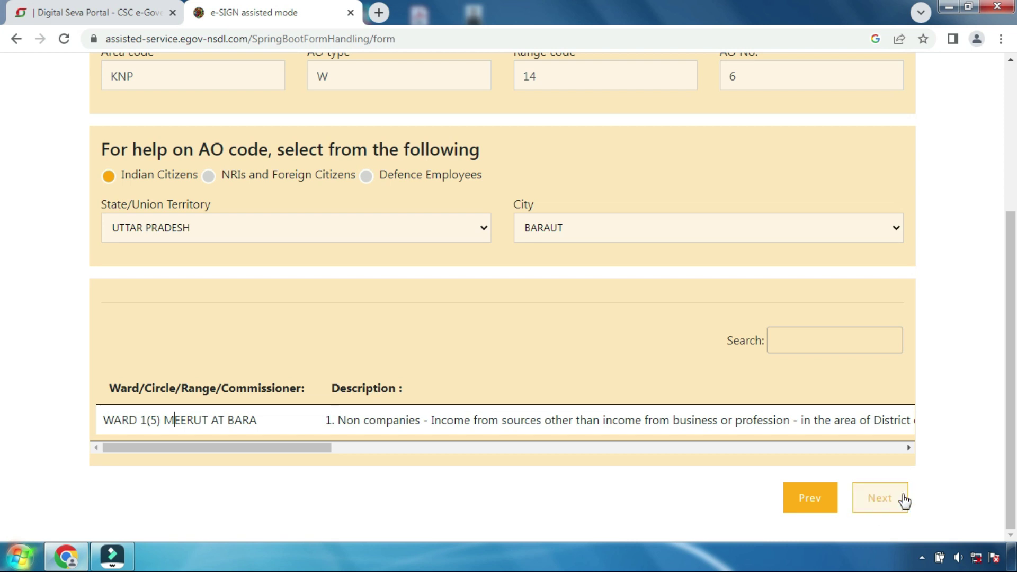
{"action": "left_click", "coordinate": [880, 506]}
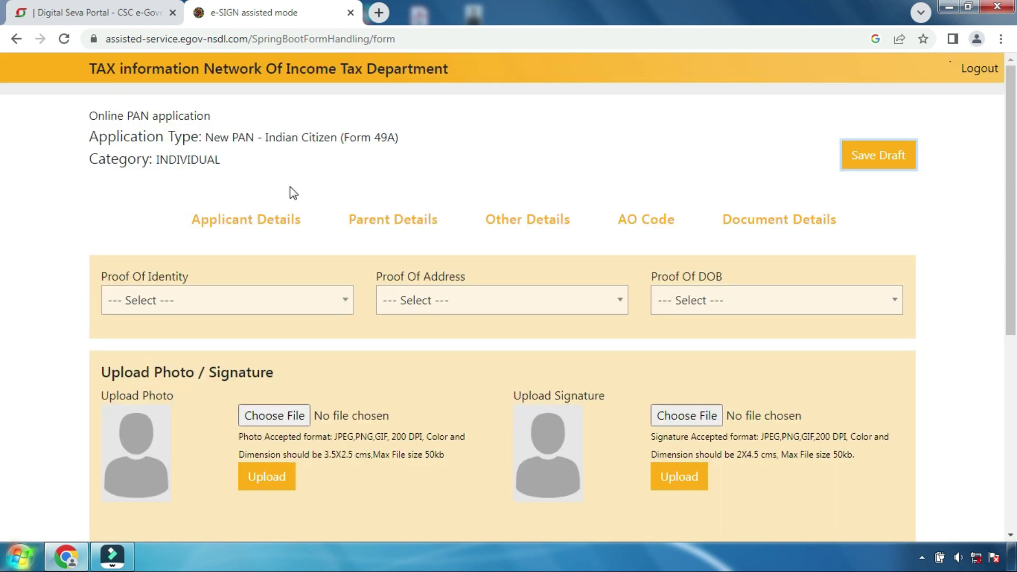
Choose 'AADHAAR Card issued by the Unique Identification Authority of India' for identity, address and DOB proofs
{"action": "scroll", "coordinate": [292, 193], "scroll_direction": "down", "scroll_amount": 3}
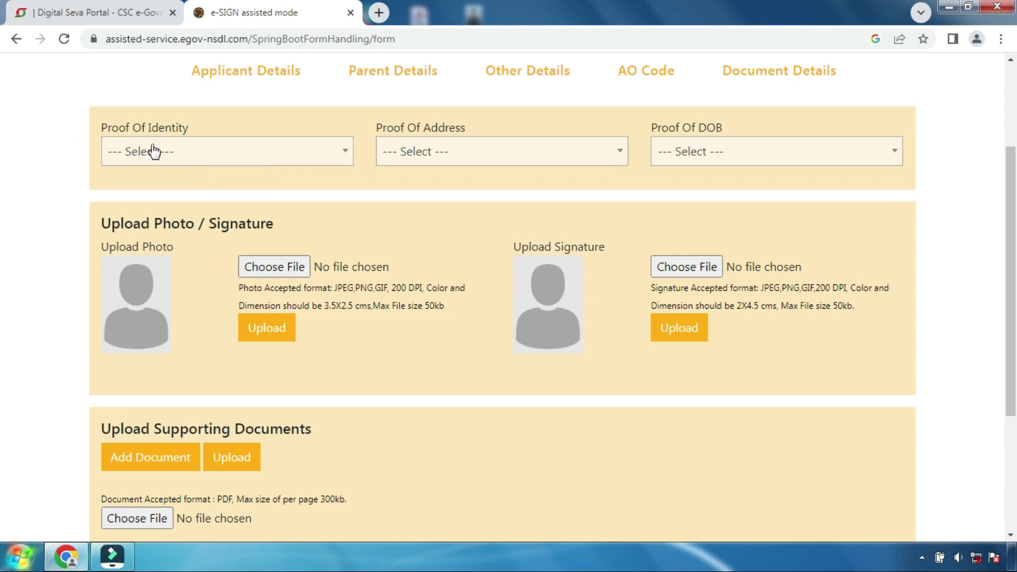
{"action": "left_click", "coordinate": [194, 153]}
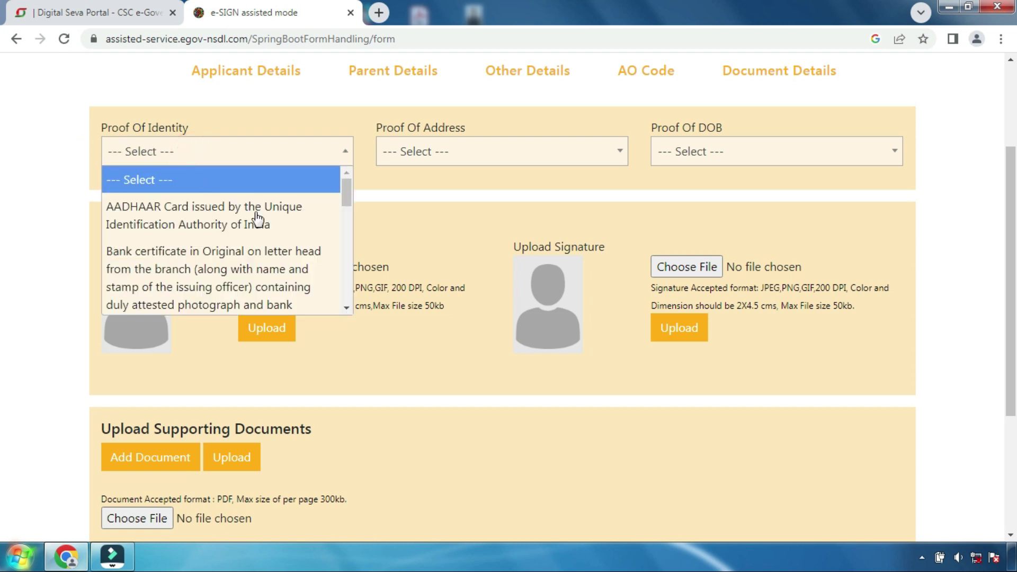
{"action": "left_click", "coordinate": [192, 223]}
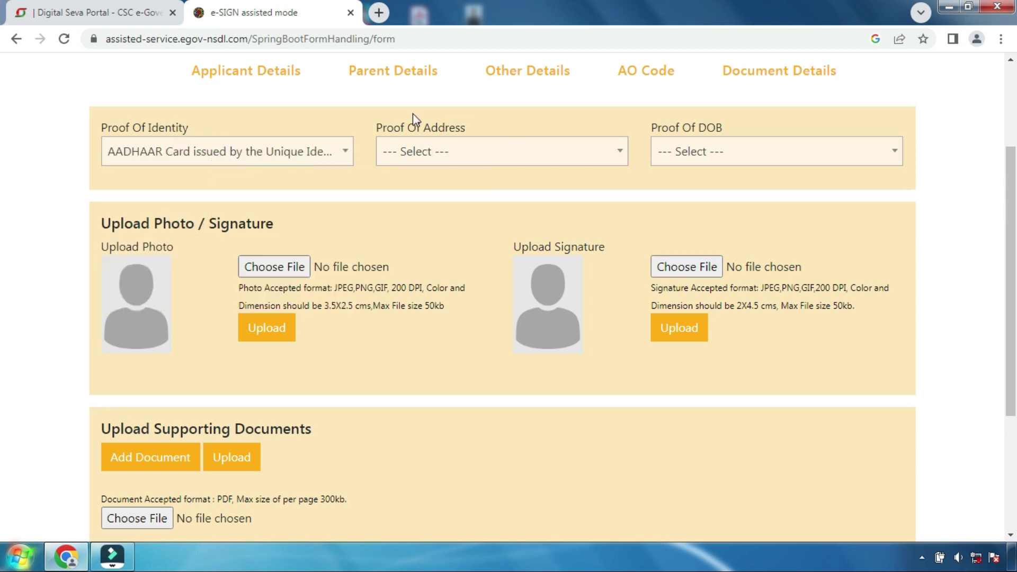
{"action": "left_click", "coordinate": [446, 152]}
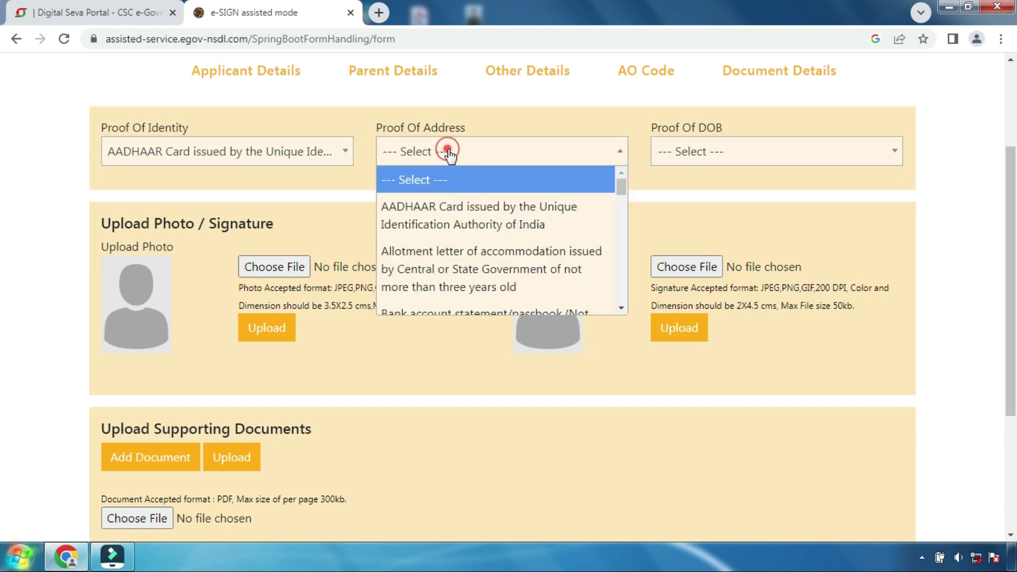
{"action": "left_click", "coordinate": [504, 222]}
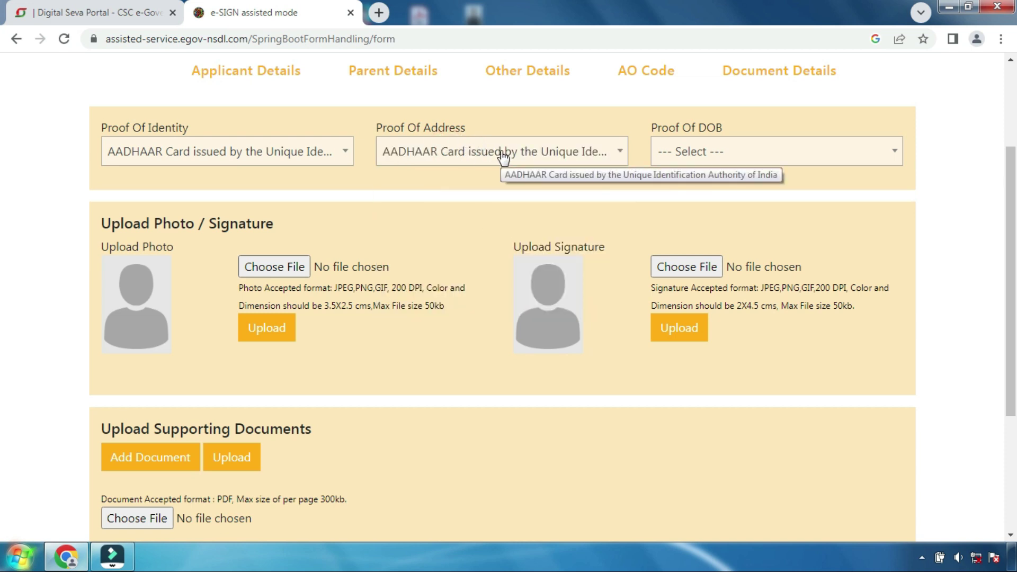
{"action": "left_click", "coordinate": [697, 153]}
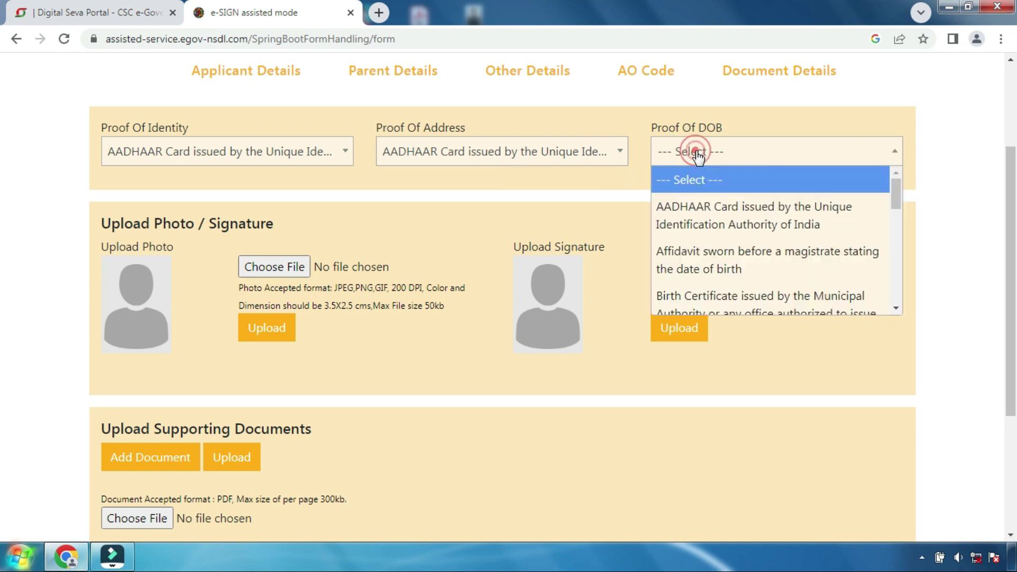
{"action": "left_click", "coordinate": [718, 212]}
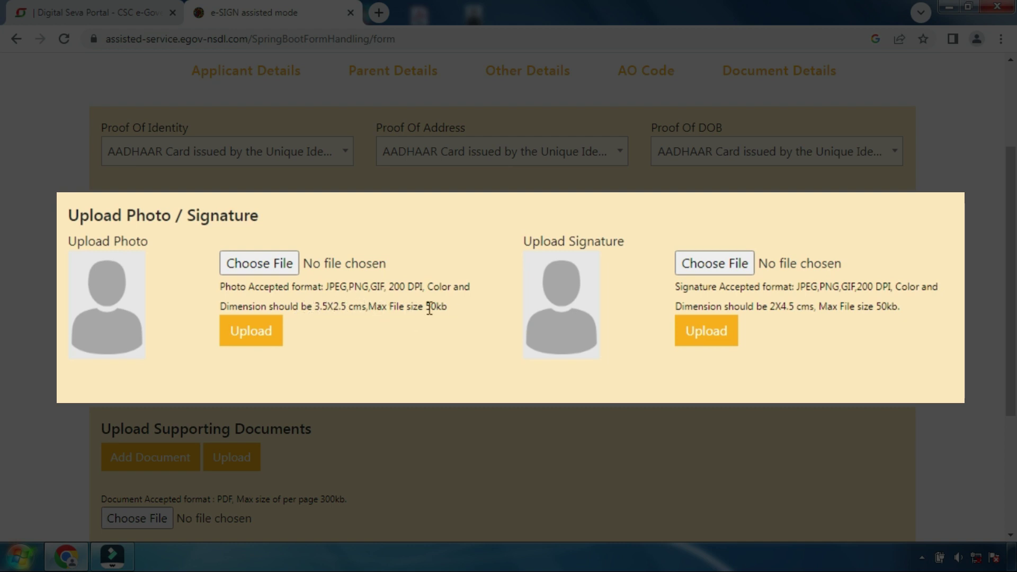
Review the upload limits: 50kb photo, accepted signature formats and DPI, 2X4.5 cm signature, 50kb
{"action": "left_click_drag", "start_coordinate": [447, 306], "coordinate": [405, 307]}
{"action": "left_click", "coordinate": [465, 312]}
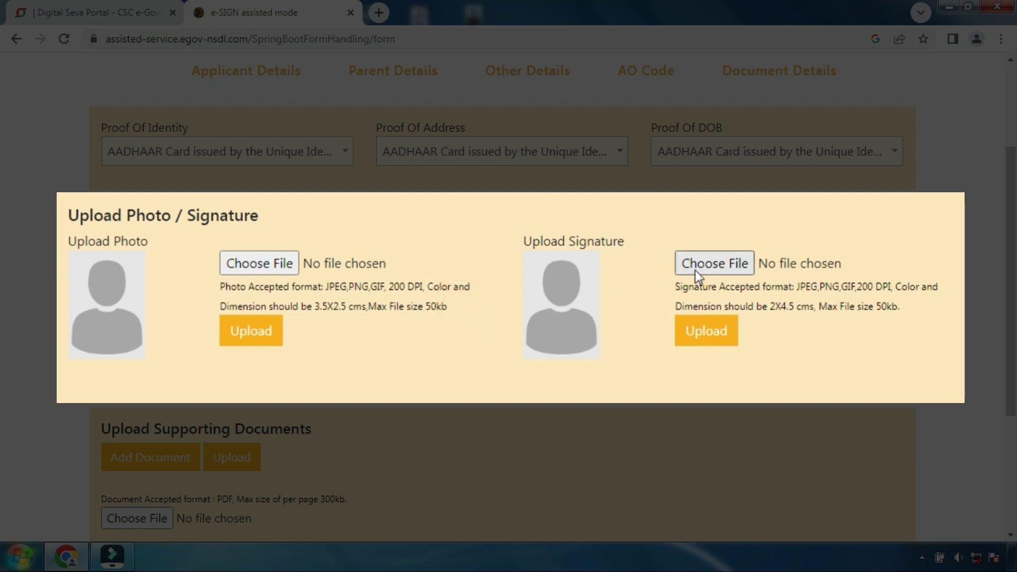
{"action": "left_click_drag", "start_coordinate": [832, 290], "coordinate": [891, 294]}
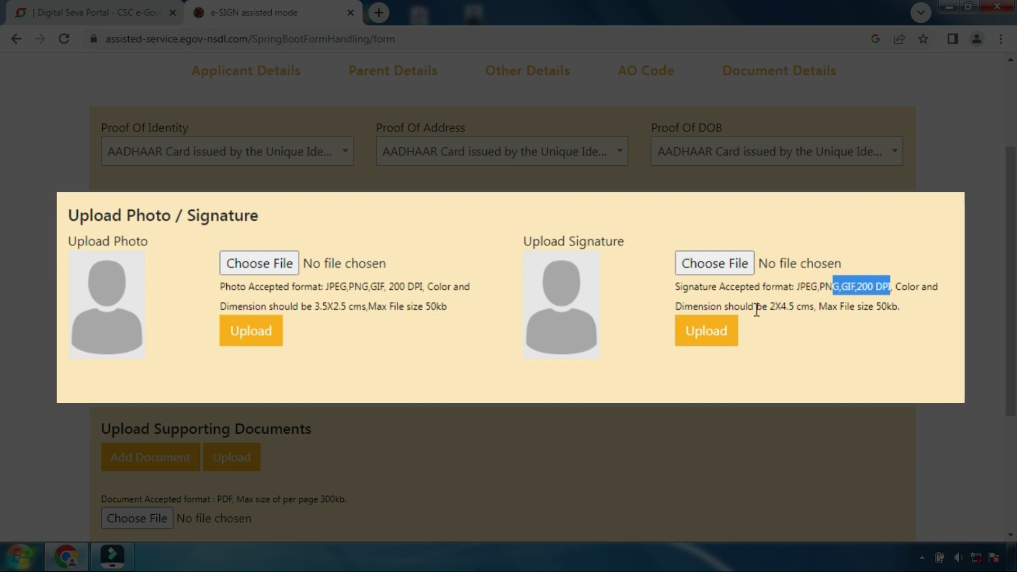
{"action": "left_click_drag", "start_coordinate": [754, 306], "coordinate": [809, 307]}
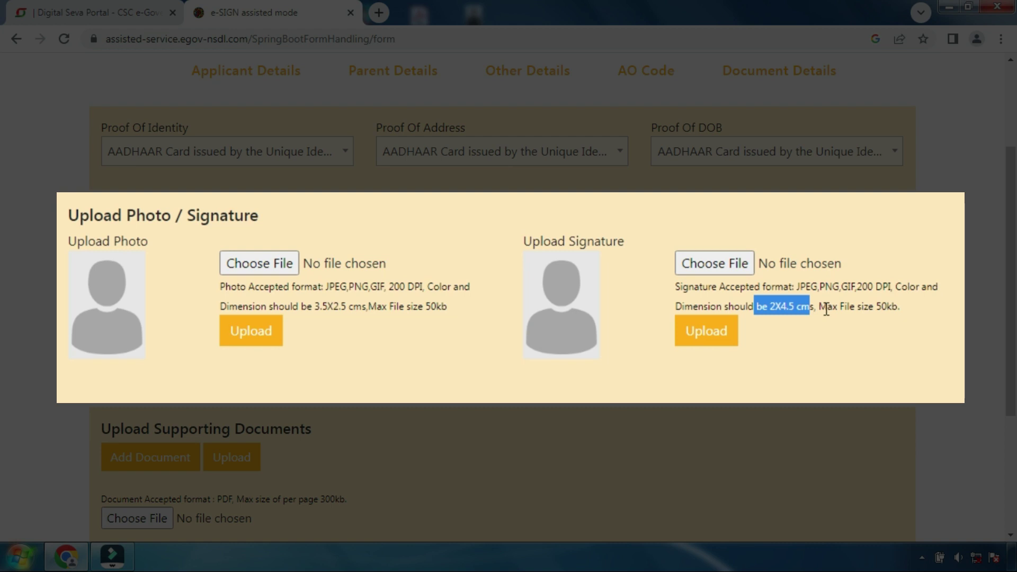
{"action": "left_click_drag", "start_coordinate": [854, 306], "coordinate": [899, 306]}
{"action": "left_click", "coordinate": [445, 224]}
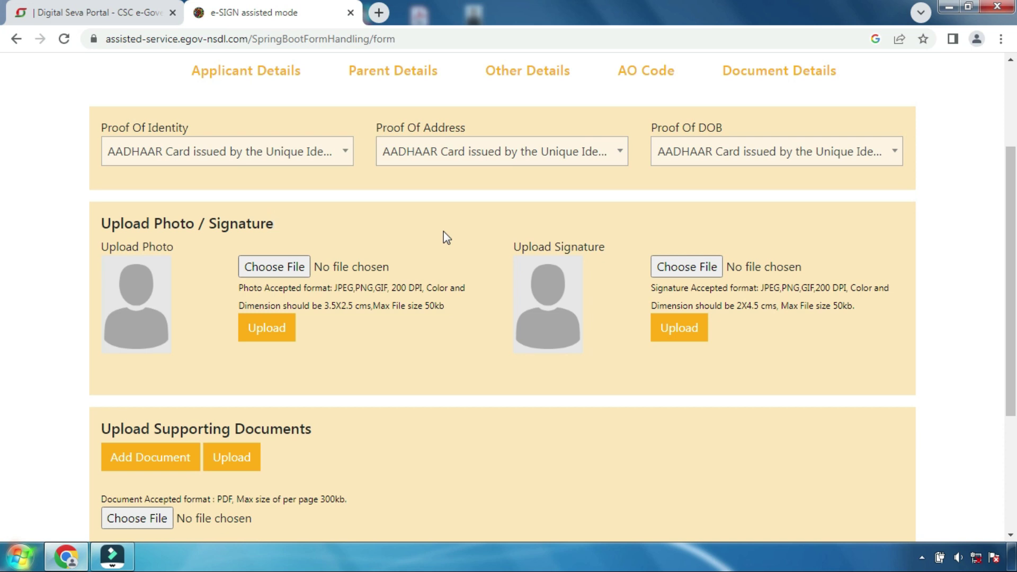
Attach the applicant's portrait photo and upload it
{"action": "left_click", "coordinate": [284, 271]}
{"action": "left_click", "coordinate": [341, 131]}
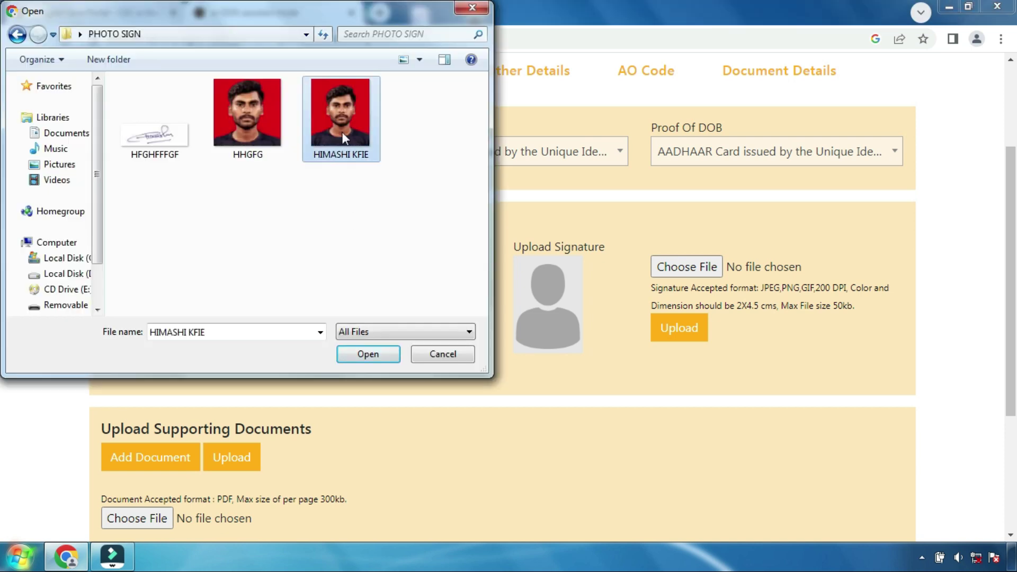
{"action": "left_click", "coordinate": [354, 354]}
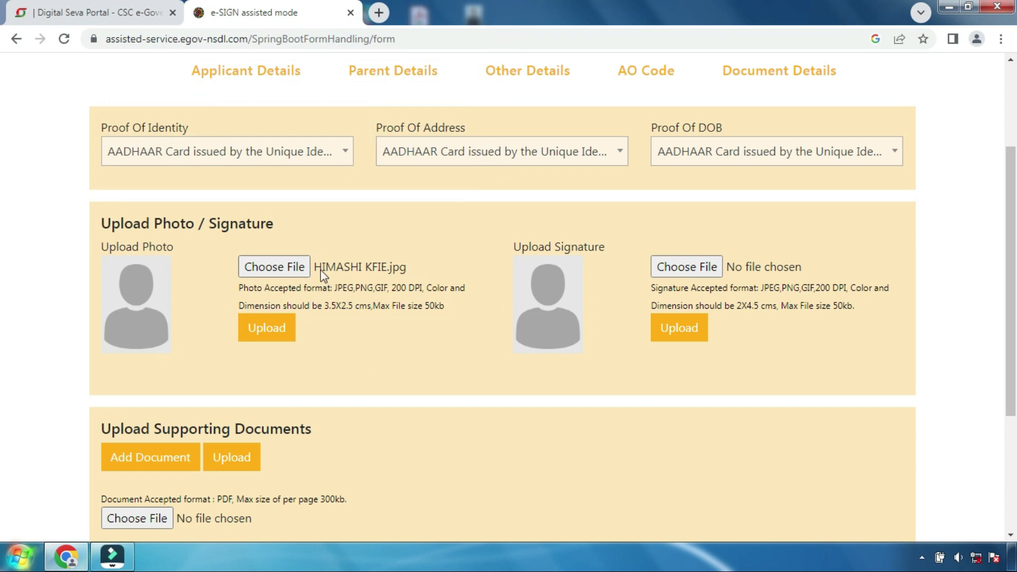
{"action": "left_click", "coordinate": [270, 328]}
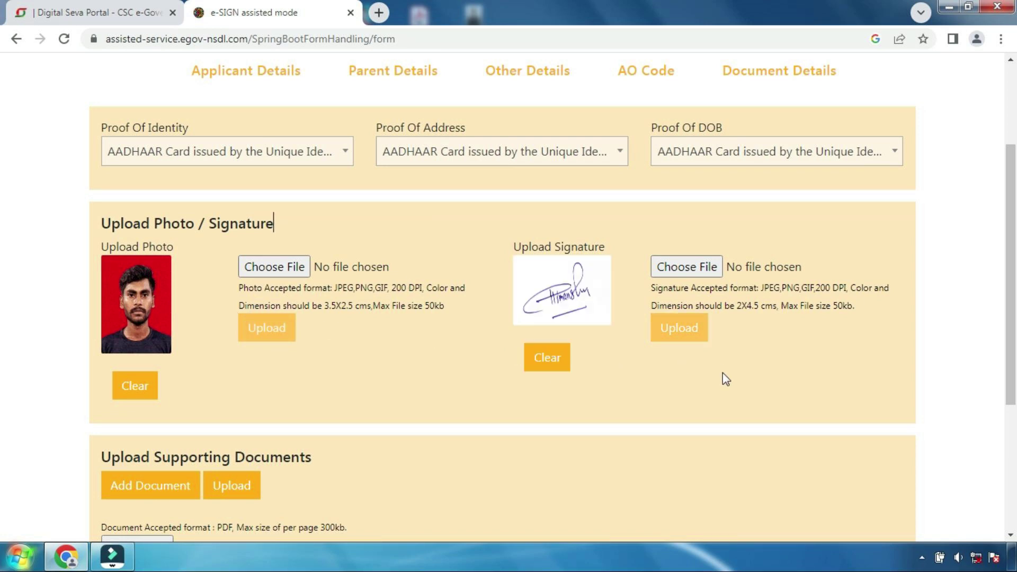
{"action": "scroll", "coordinate": [726, 379], "scroll_direction": "down", "scroll_amount": 4}
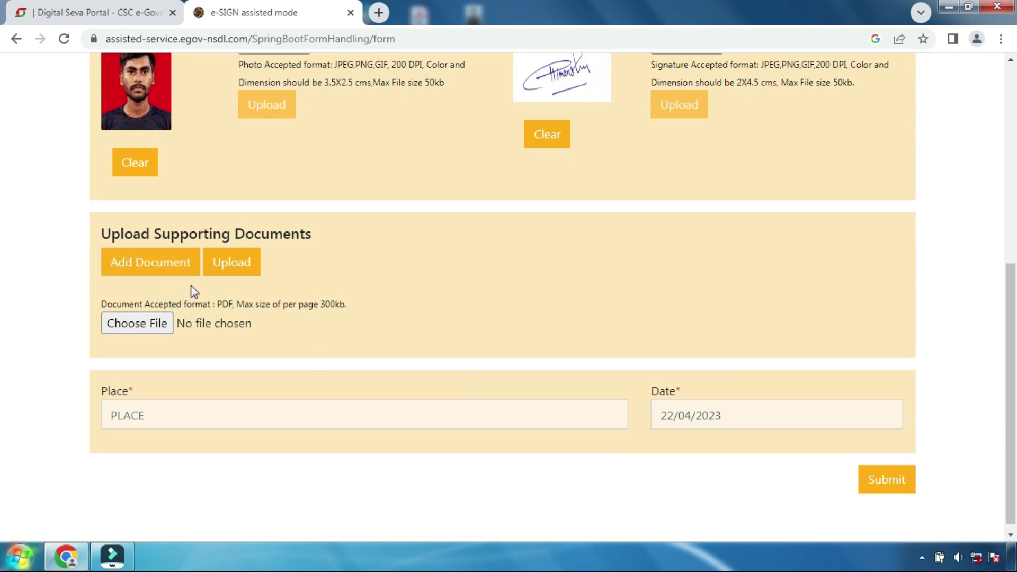
Check the supporting-document rules: PDF format only, 300kb per page
{"action": "scroll", "coordinate": [194, 290], "scroll_direction": "down", "scroll_amount": 1}
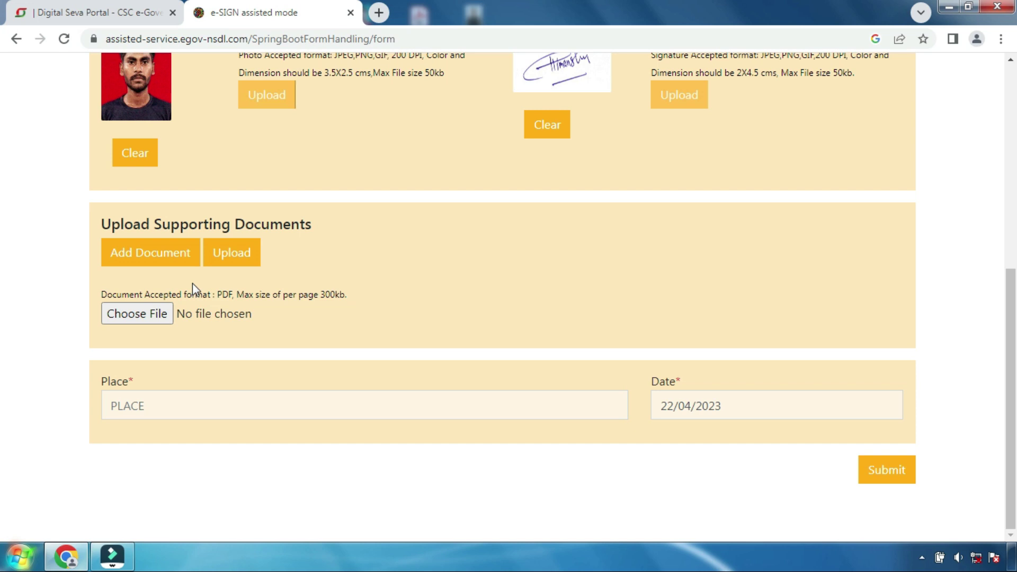
{"action": "left_click_drag", "start_coordinate": [184, 294], "coordinate": [262, 295]}
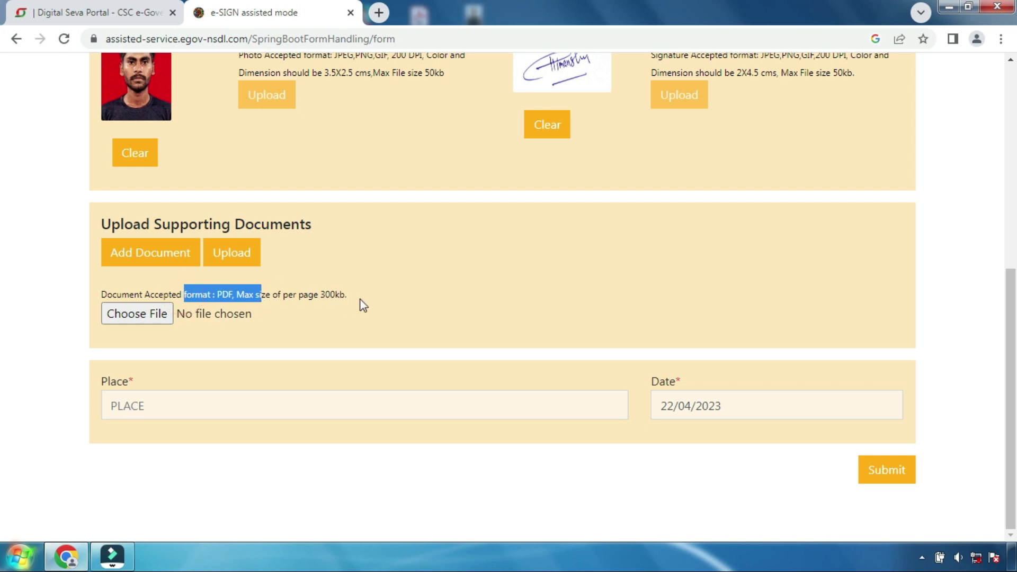
{"action": "left_click_drag", "start_coordinate": [354, 297], "coordinate": [298, 285]}
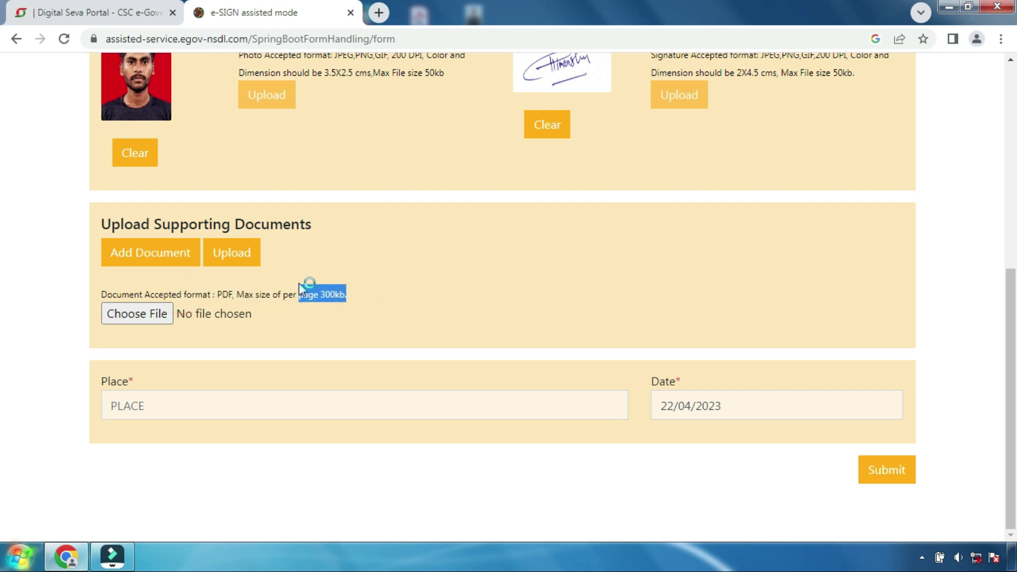
{"action": "left_click", "coordinate": [306, 254]}
Upload aadhr card.pdf as the supporting document and move to the Place field
{"action": "left_click", "coordinate": [146, 317]}
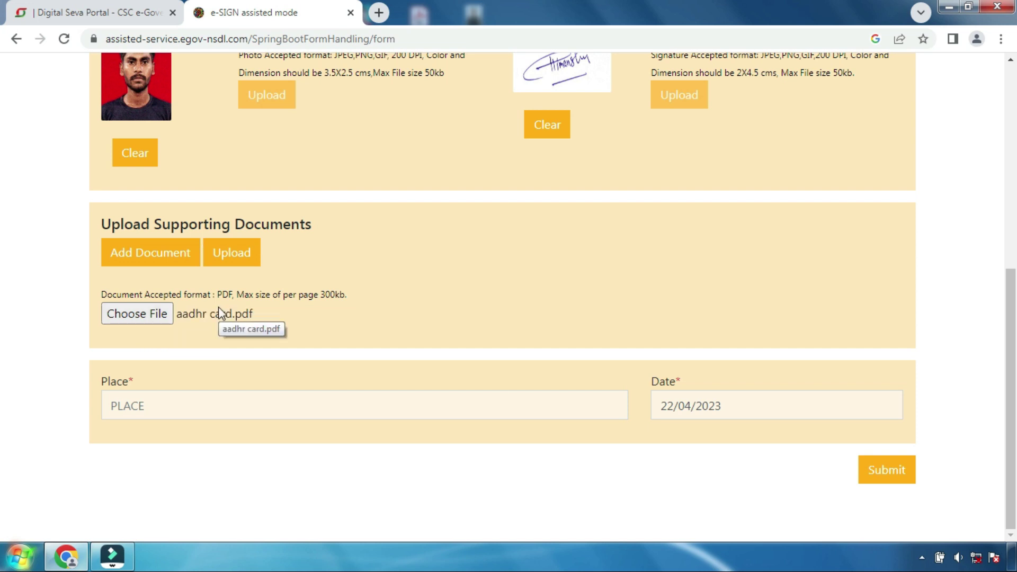
{"action": "left_click", "coordinate": [236, 263]}
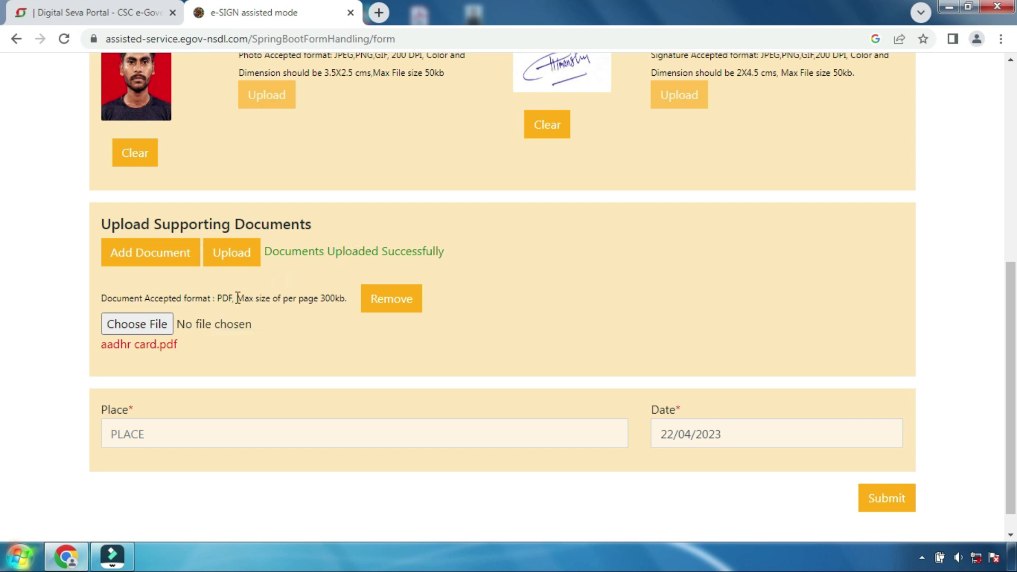
{"action": "scroll", "coordinate": [237, 313], "scroll_direction": "down", "scroll_amount": 1}
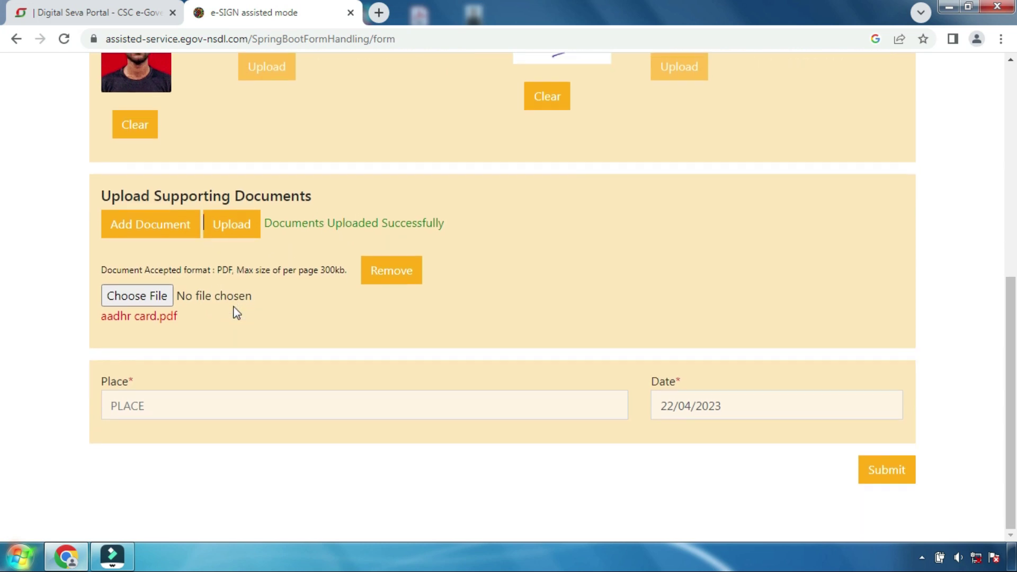
{"action": "left_click", "coordinate": [153, 402]}
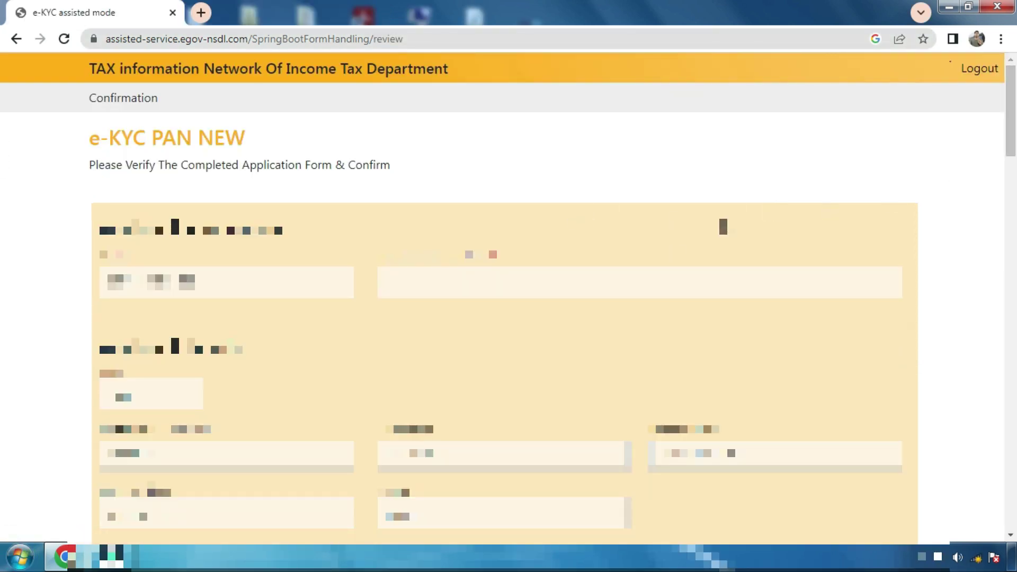
Scroll to the bottom of the e-KYC PAN NEW review page and confirm the details
{"action": "scroll", "coordinate": [3, 139], "scroll_direction": "down", "scroll_amount": 4}
{"action": "scroll", "coordinate": [3, 139], "scroll_direction": "down", "scroll_amount": 13}
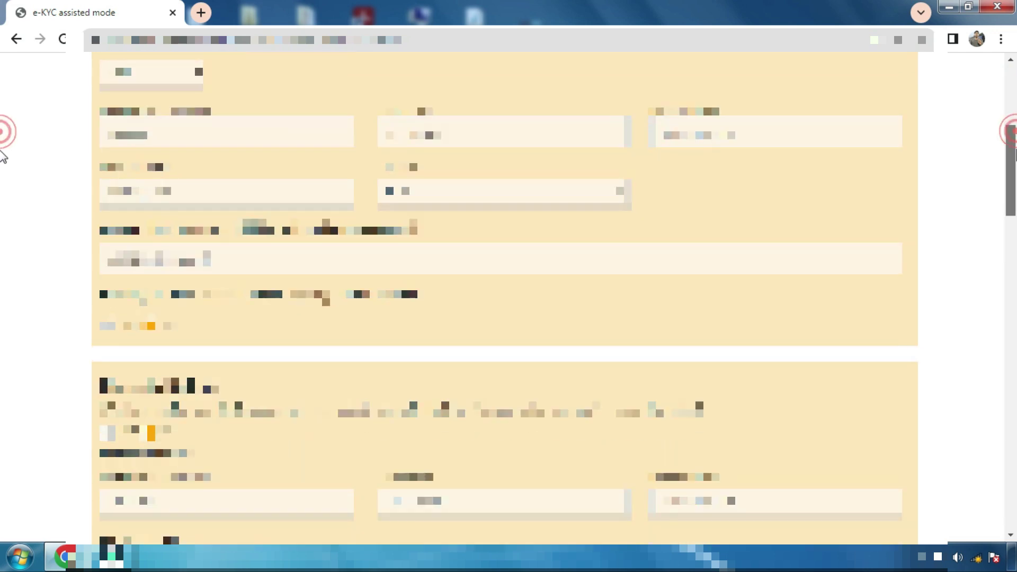
{"action": "scroll", "coordinate": [2, 286], "scroll_direction": "down", "scroll_amount": 15}
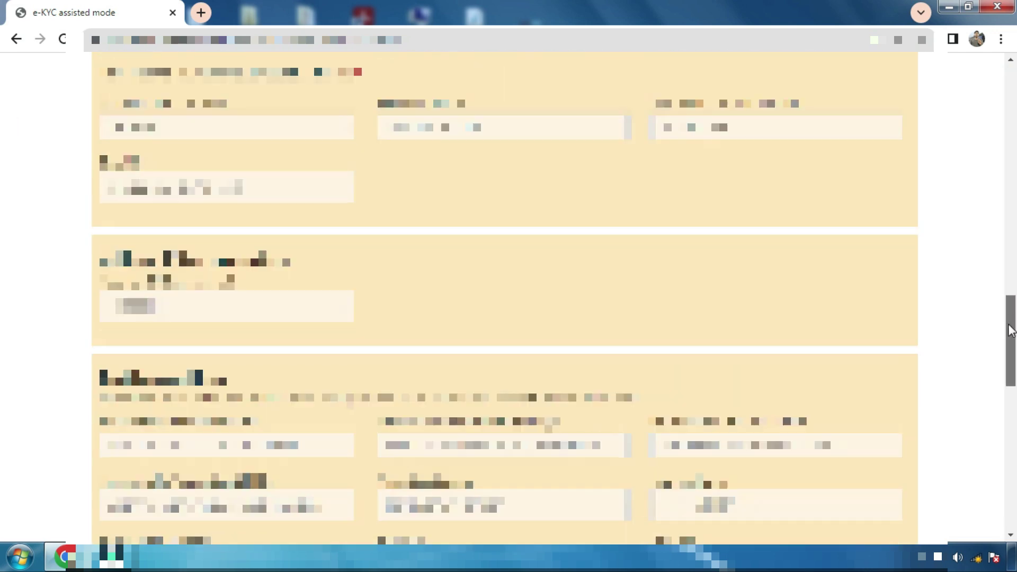
{"action": "scroll", "coordinate": [938, 477], "scroll_direction": "down", "scroll_amount": 3}
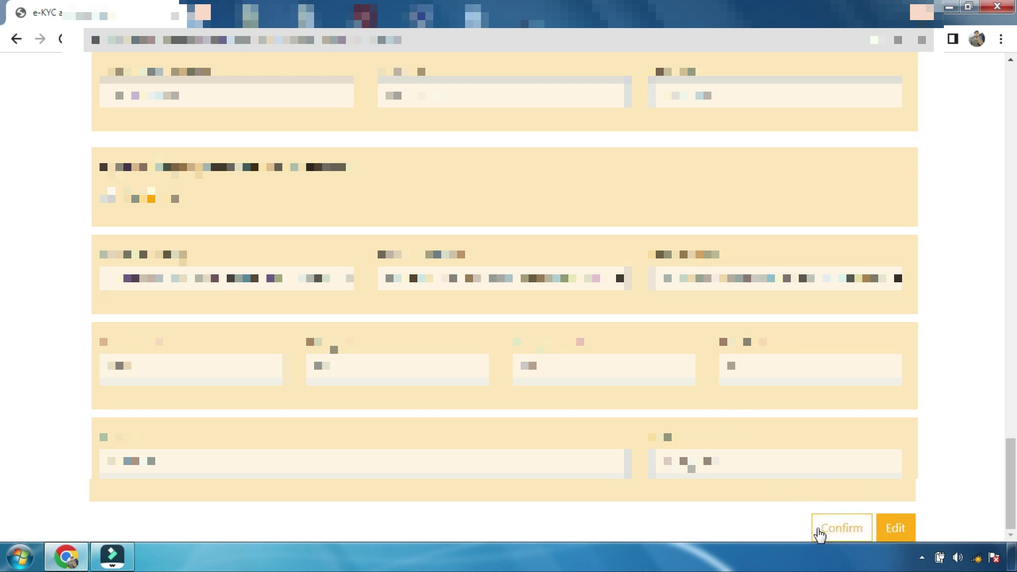
{"action": "left_click", "coordinate": [856, 528]}
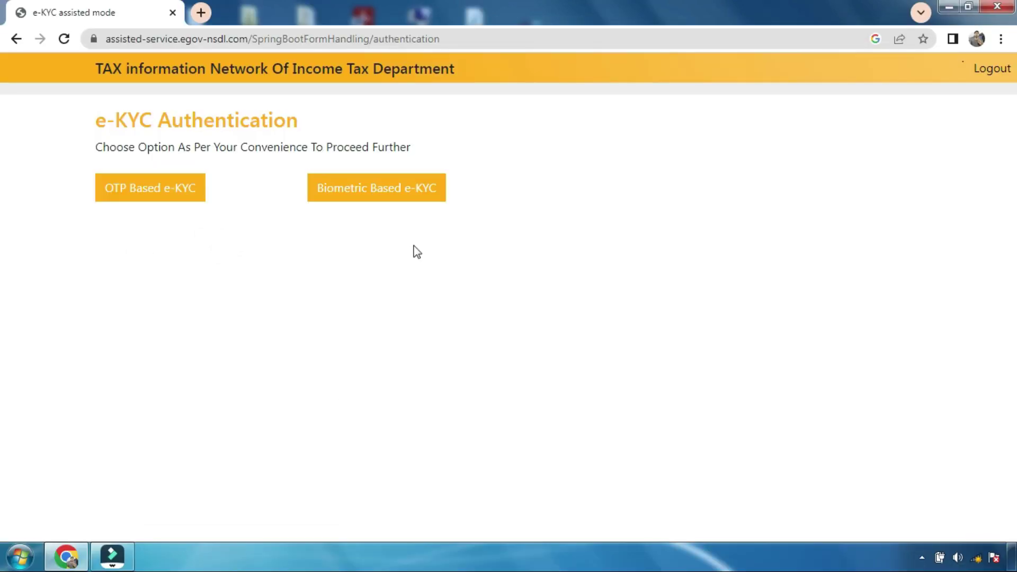
Pass Biometric Based e-KYC with the MANTRA fingerprint device and accept the success message
{"action": "left_click", "coordinate": [394, 202]}
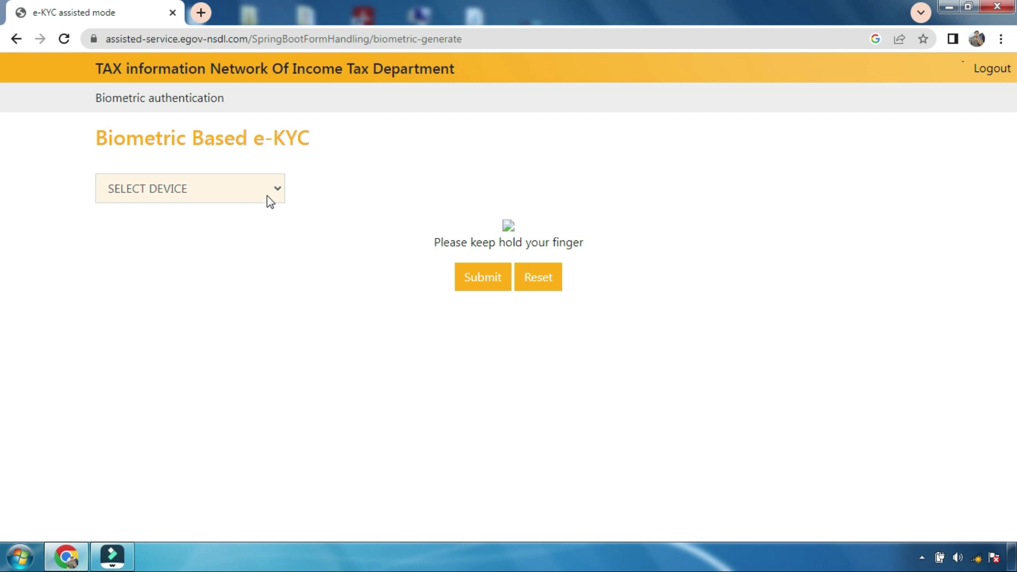
{"action": "left_click", "coordinate": [266, 195]}
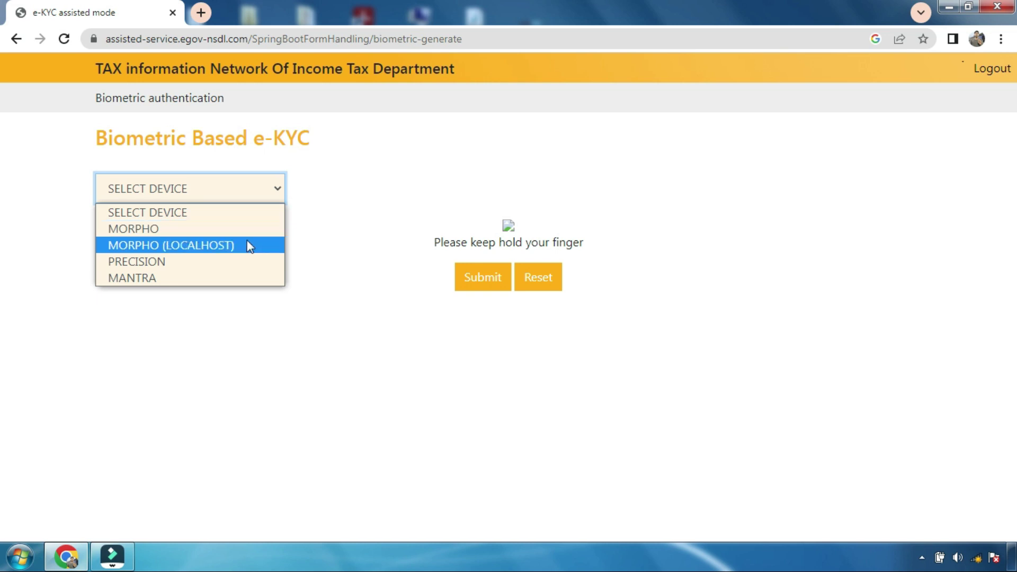
{"action": "left_click", "coordinate": [195, 273]}
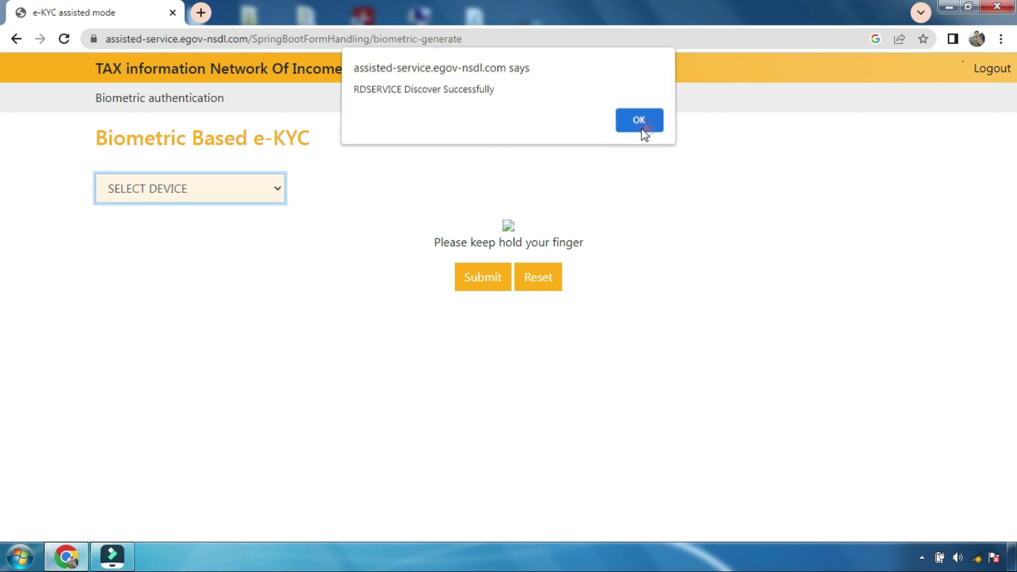
{"action": "left_click", "coordinate": [640, 127]}
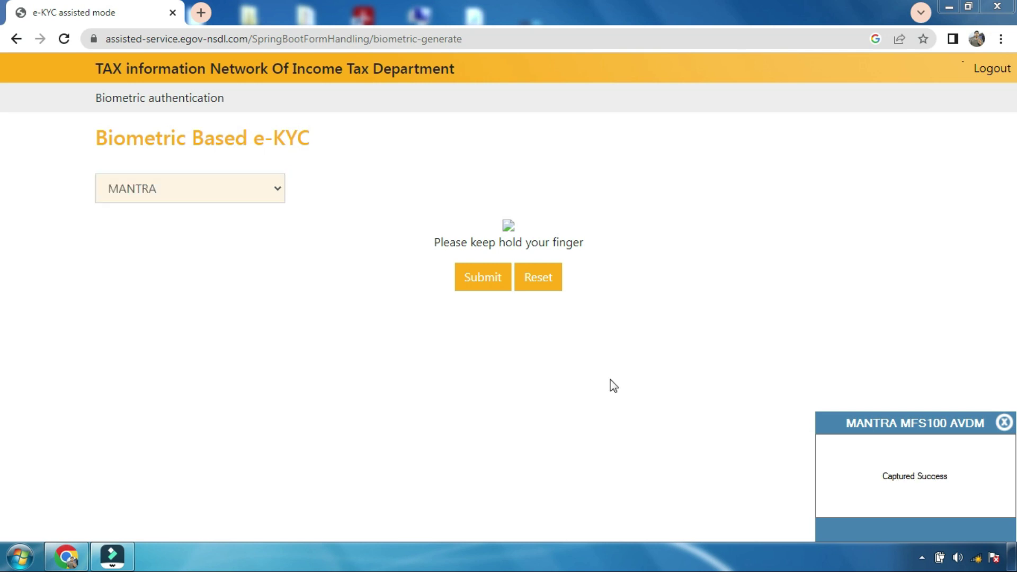
{"action": "left_click", "coordinate": [483, 282]}
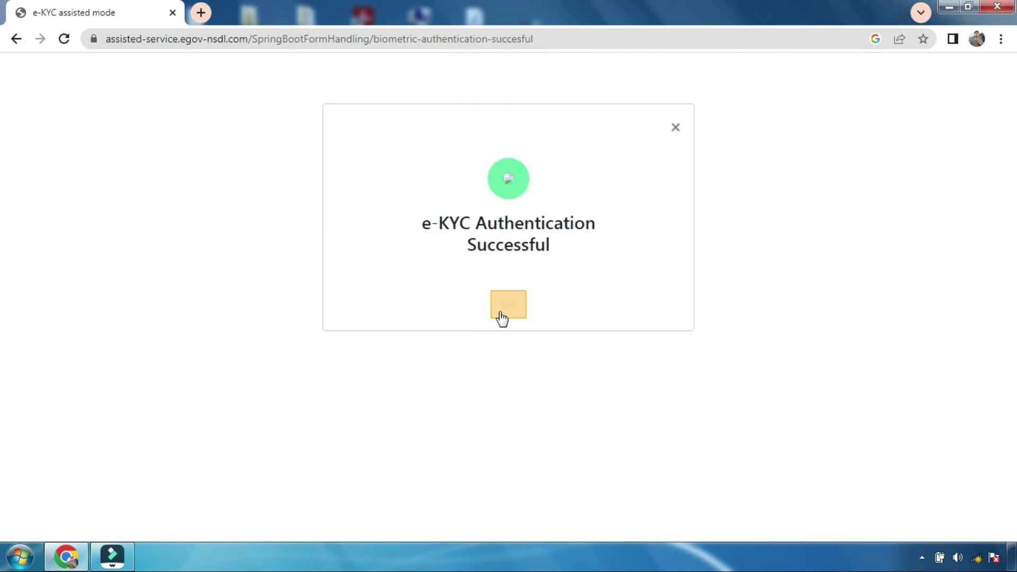
{"action": "left_click", "coordinate": [517, 310]}
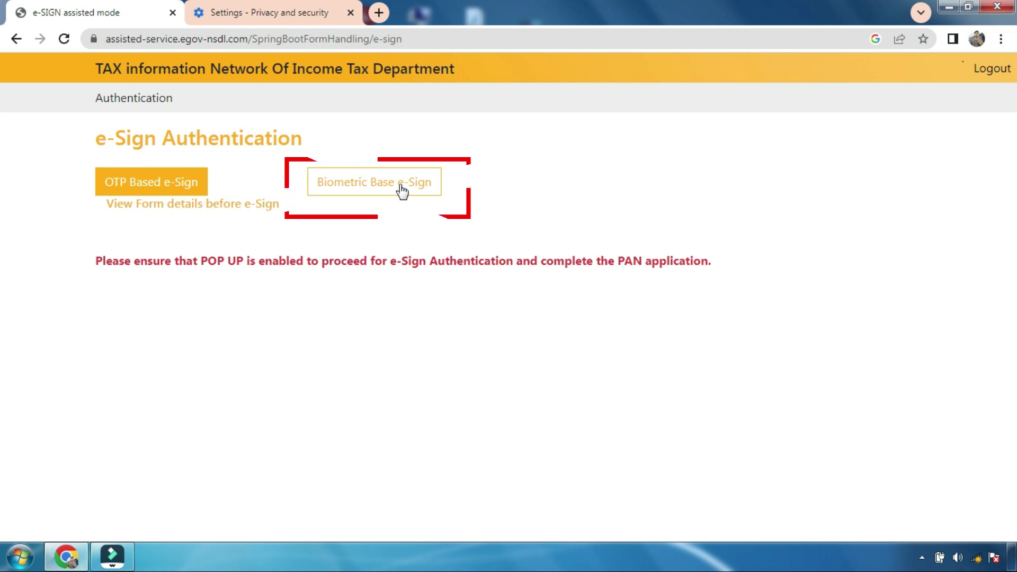
Choose Biometric Base e-Sign, enter the Aadhaar number, select Mantra MFS100, and authorize NSDL e-Gov
{"action": "left_click", "coordinate": [401, 185]}
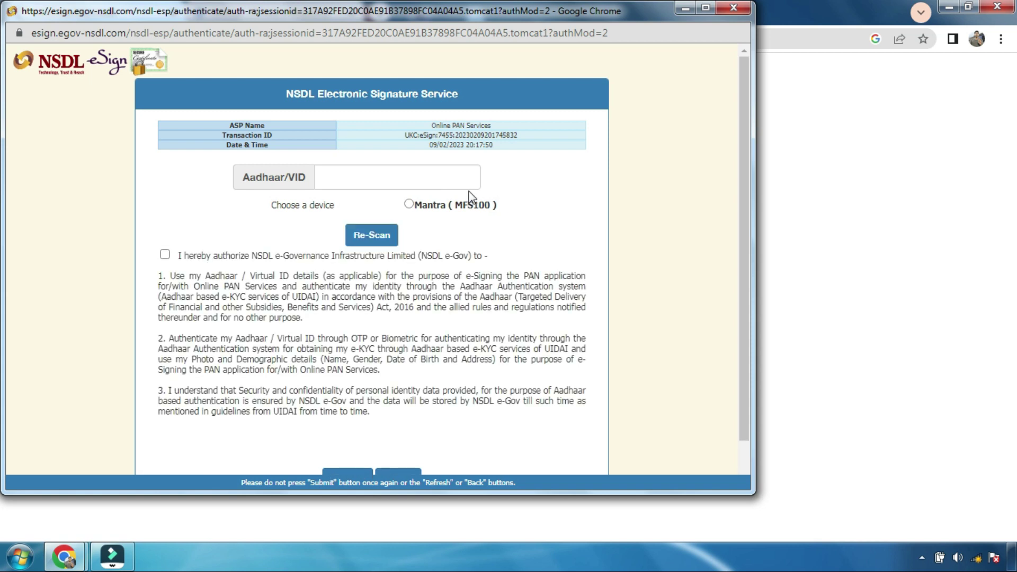
{"action": "left_click", "coordinate": [353, 178]}
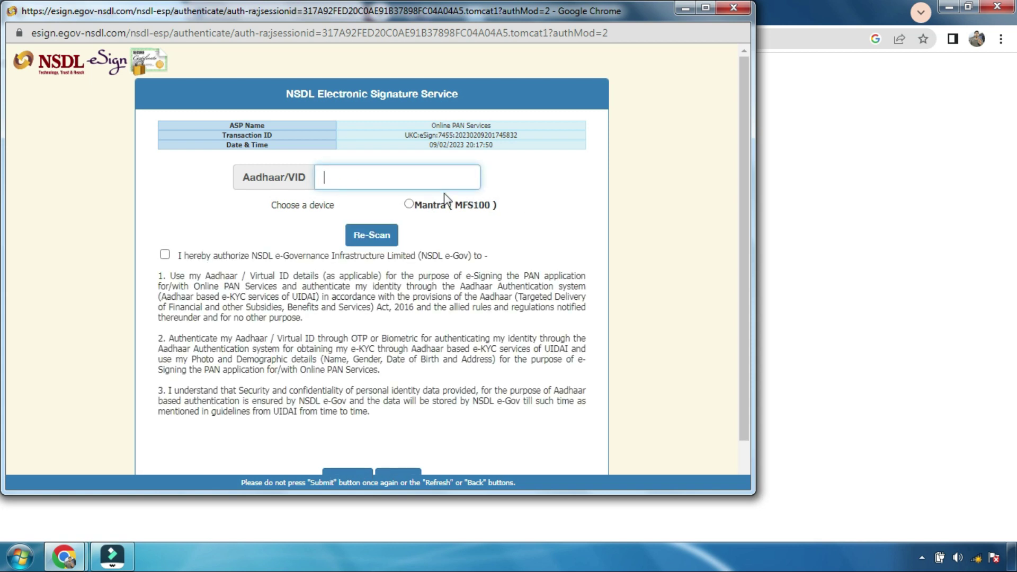
{"action": "left_click", "coordinate": [408, 205]}
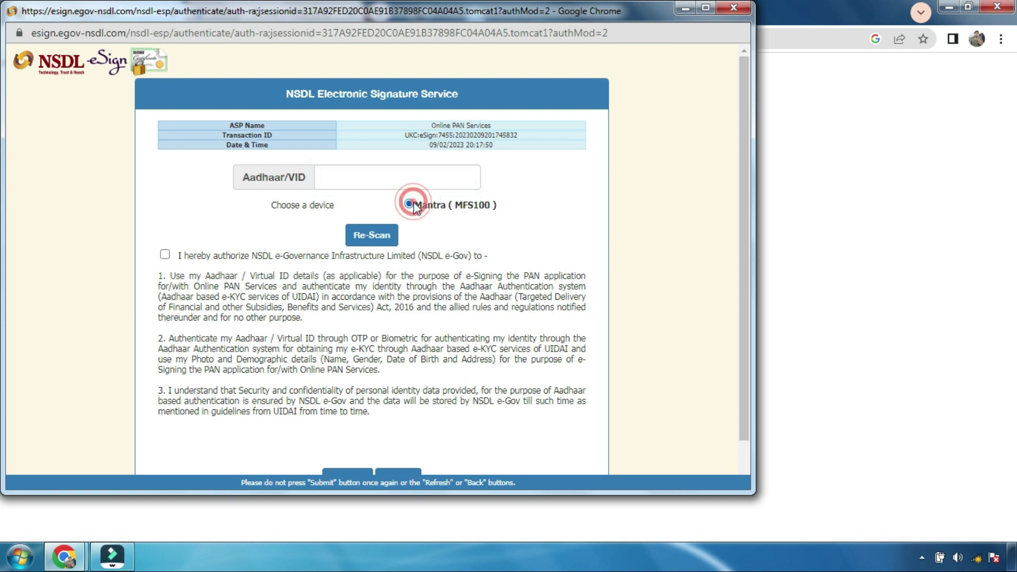
{"action": "left_click", "coordinate": [164, 255]}
Capture the applicant's fingerprint on the MFS100 for e-Sign and dismiss the success alert
{"action": "scroll", "coordinate": [339, 439], "scroll_direction": "down", "scroll_amount": 1}
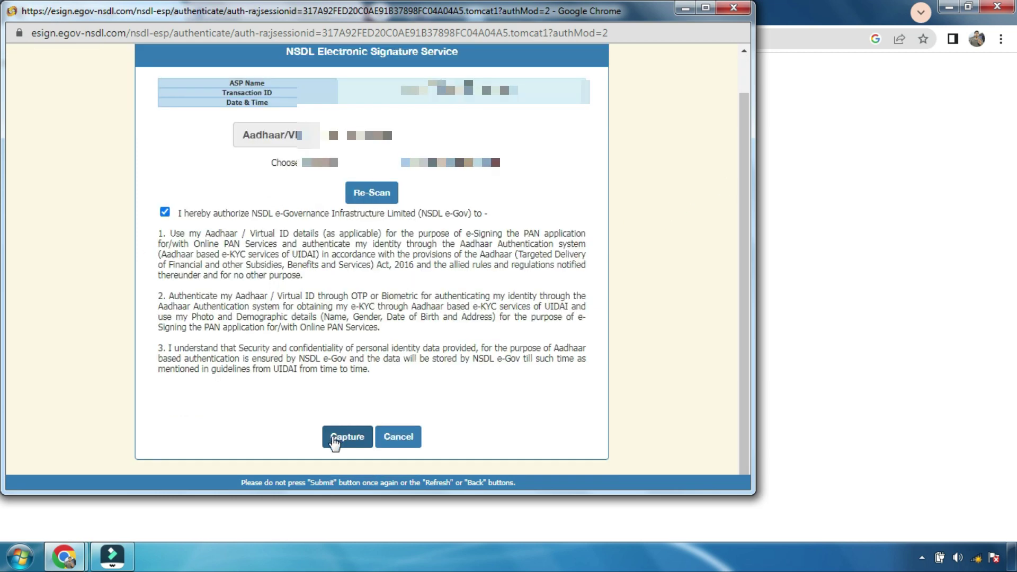
{"action": "left_click", "coordinate": [346, 439]}
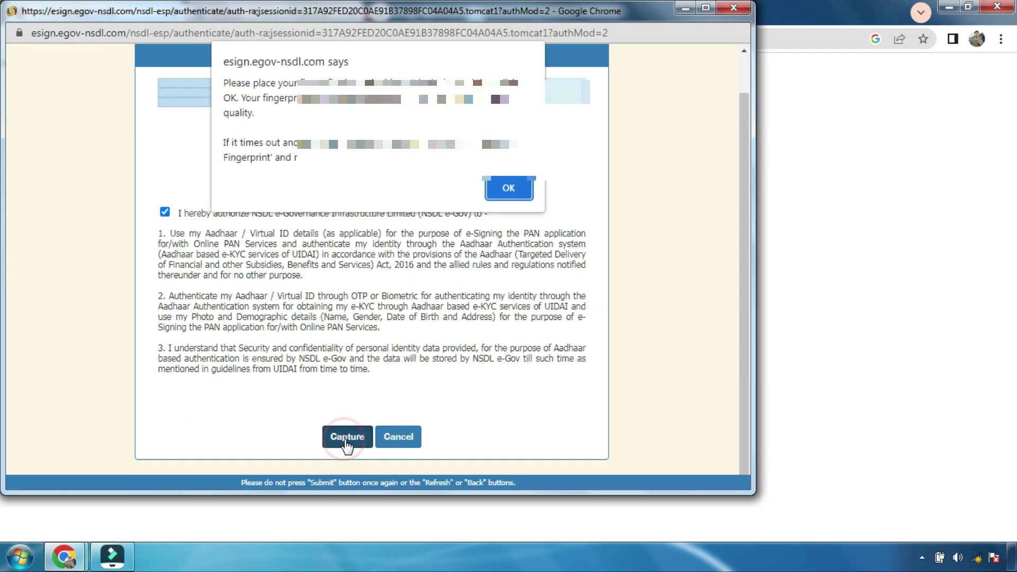
{"action": "left_click", "coordinate": [493, 187]}
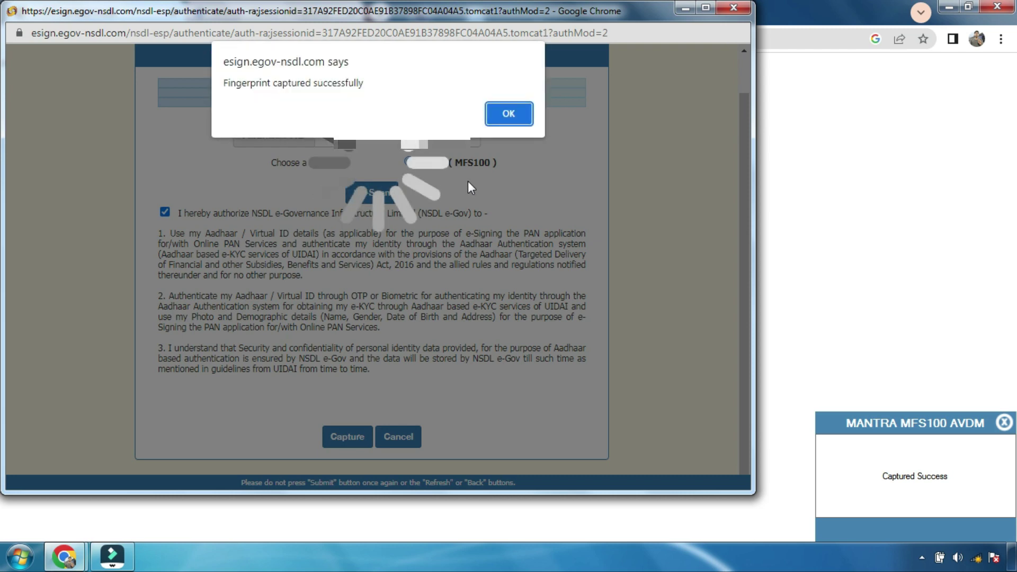
{"action": "left_click", "coordinate": [508, 113]}
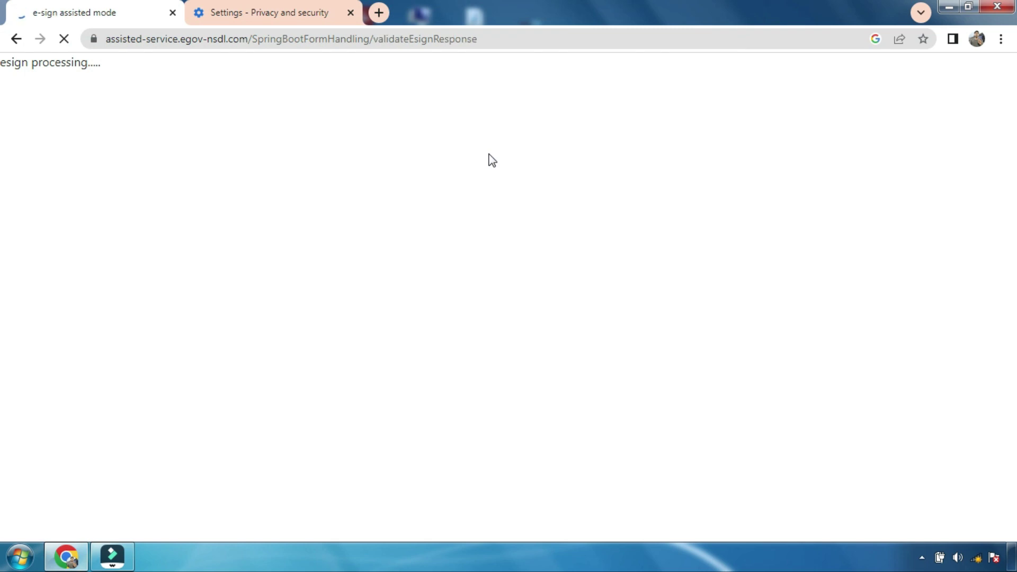
Close the e-sign success message and highlight the Acknowledge Number on the submission page
{"action": "left_click", "coordinate": [508, 341]}
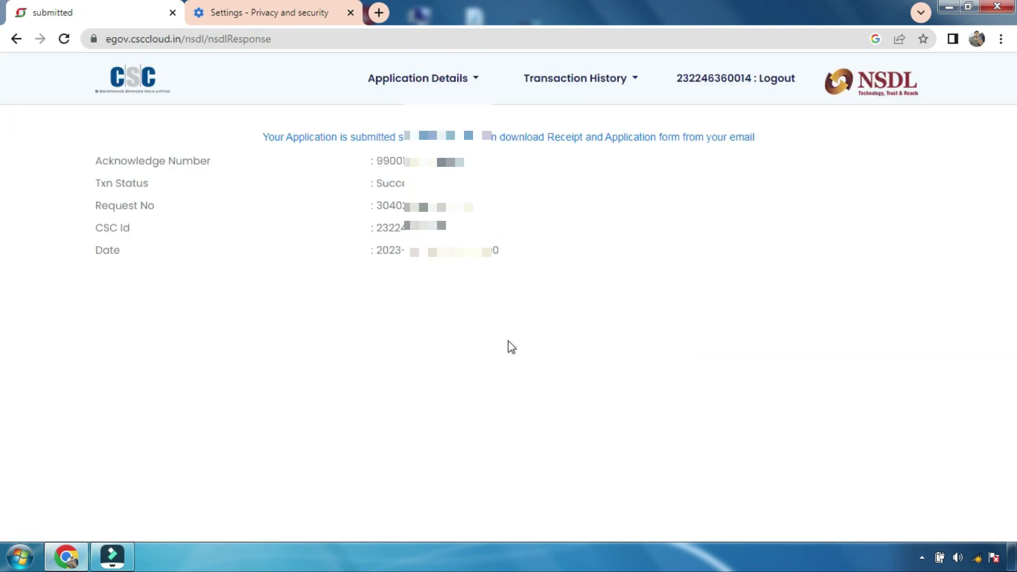
{"action": "left_click_drag", "start_coordinate": [498, 166], "coordinate": [374, 170]}
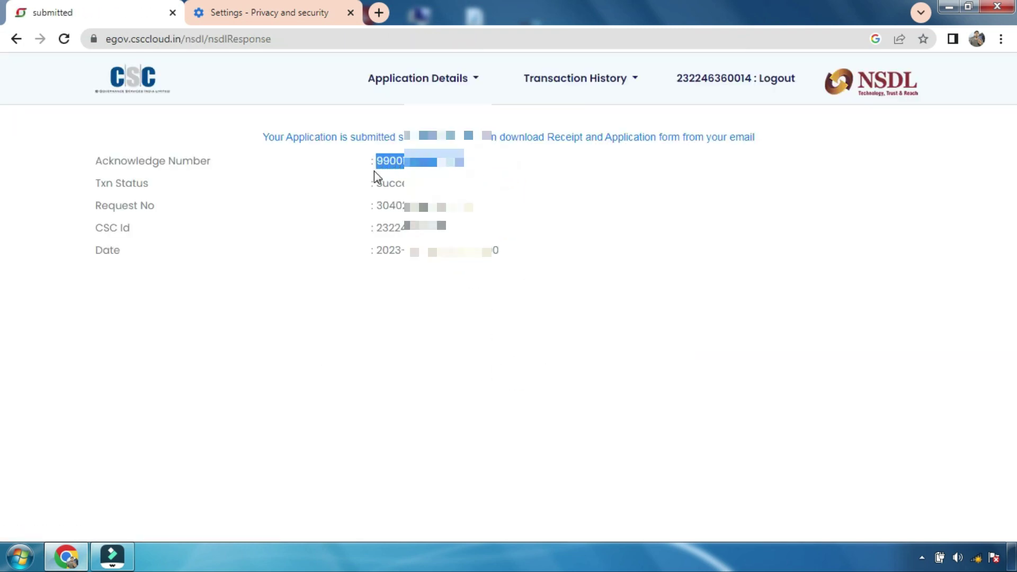
{"action": "left_click", "coordinate": [499, 196]}
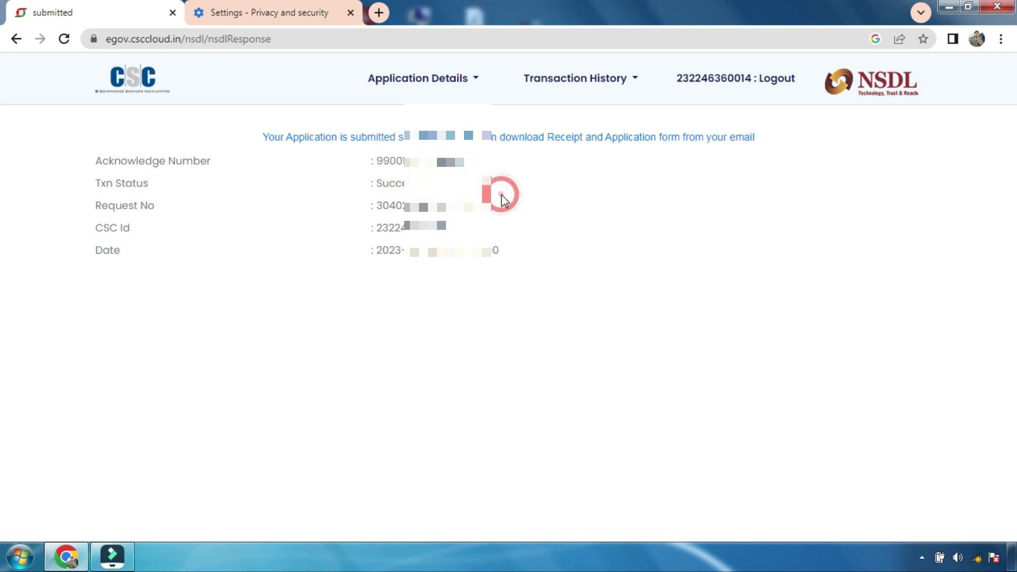